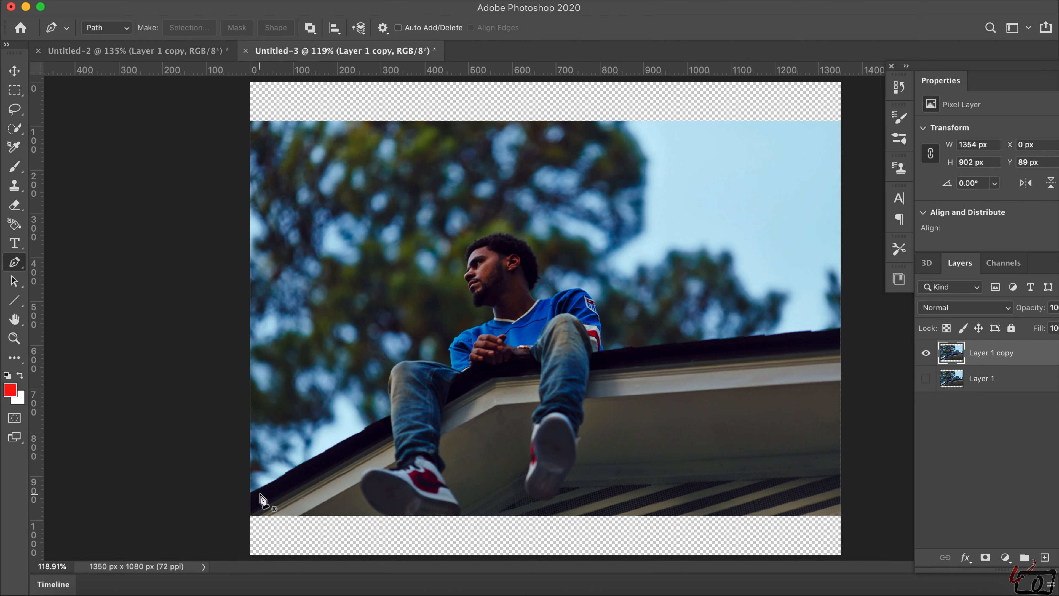
- Start a Pen path at the photo's lower-left corner and trace the roof's upper edge to the man's leg
{"action": "scroll", "coordinate": [264, 489], "scroll_direction": "up", "scroll_amount": 5}
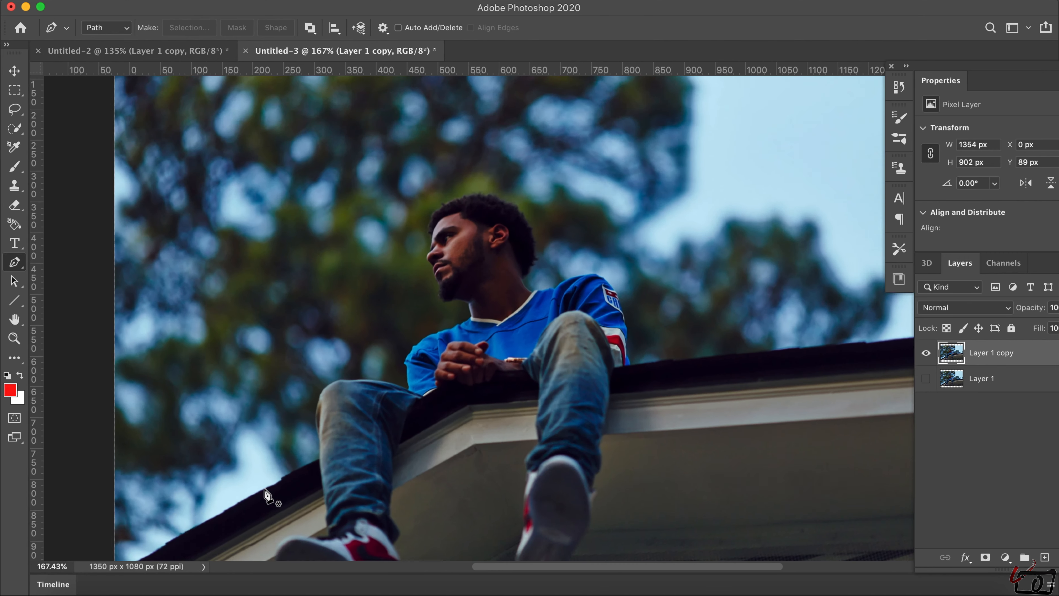
{"action": "scroll", "coordinate": [264, 489], "scroll_direction": "down", "scroll_amount": 4}
{"action": "scroll", "coordinate": [264, 490], "scroll_direction": "left", "scroll_amount": 4}
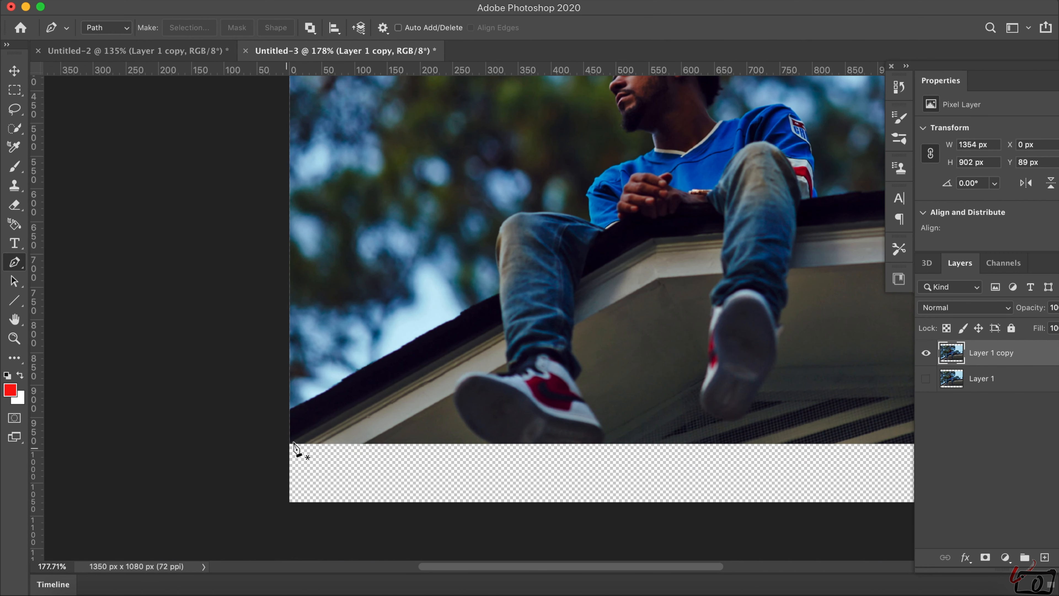
{"action": "scroll", "coordinate": [282, 450], "scroll_direction": "up", "scroll_amount": 3}
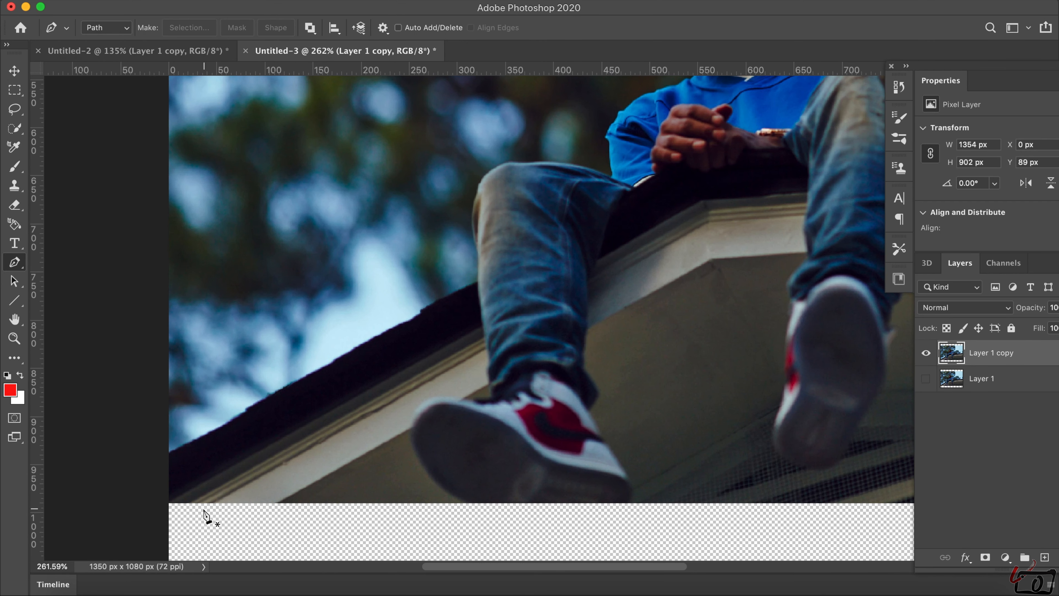
{"action": "left_click", "coordinate": [170, 503]}
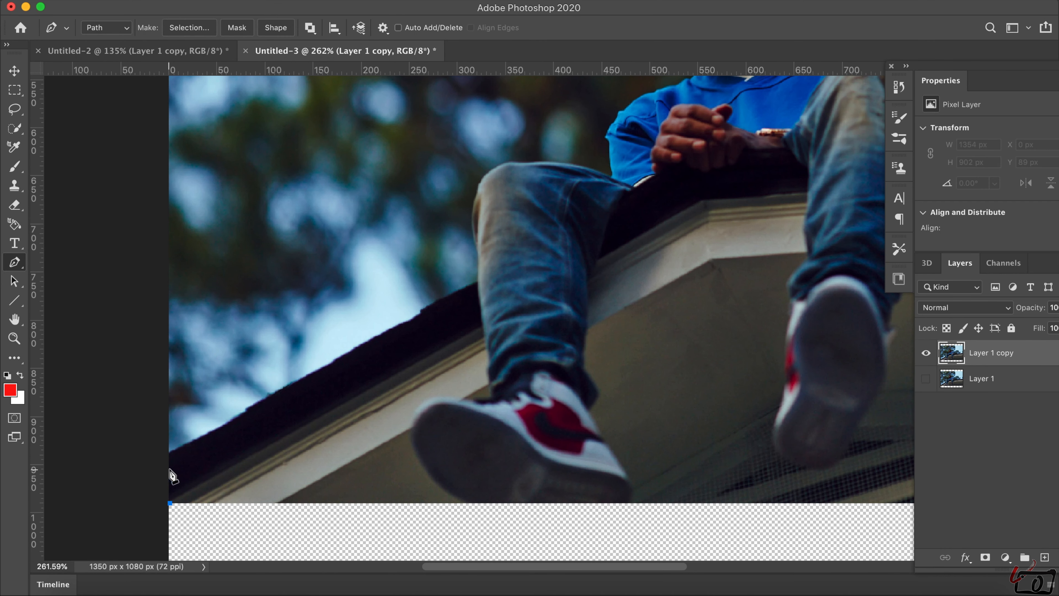
{"action": "left_click", "coordinate": [168, 453]}
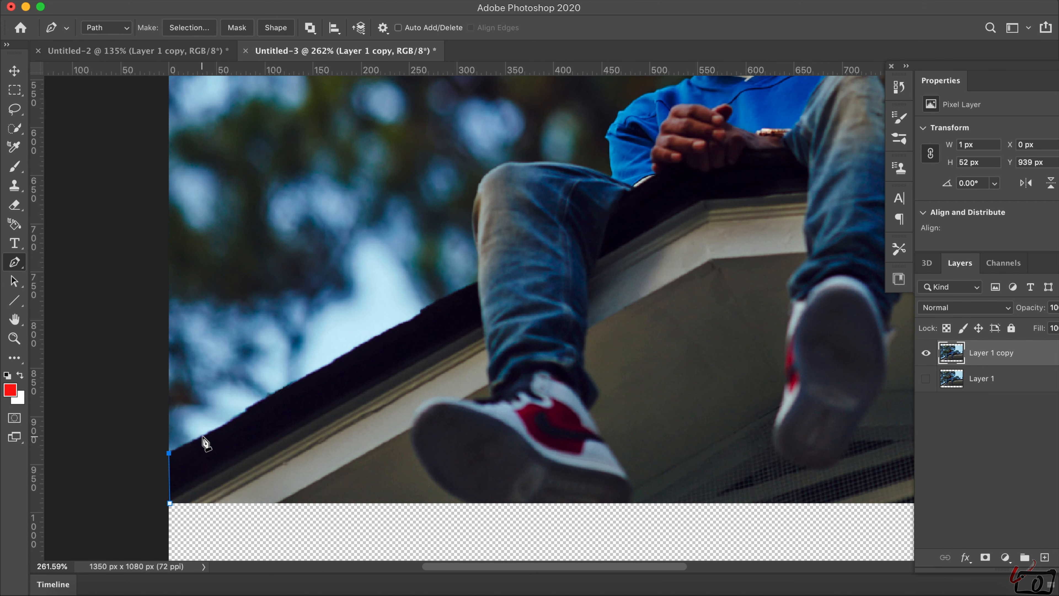
{"action": "left_click", "coordinate": [217, 429]}
{"action": "left_click", "coordinate": [275, 393]}
{"action": "left_click", "coordinate": [330, 363]}
{"action": "left_click", "coordinate": [380, 336]}
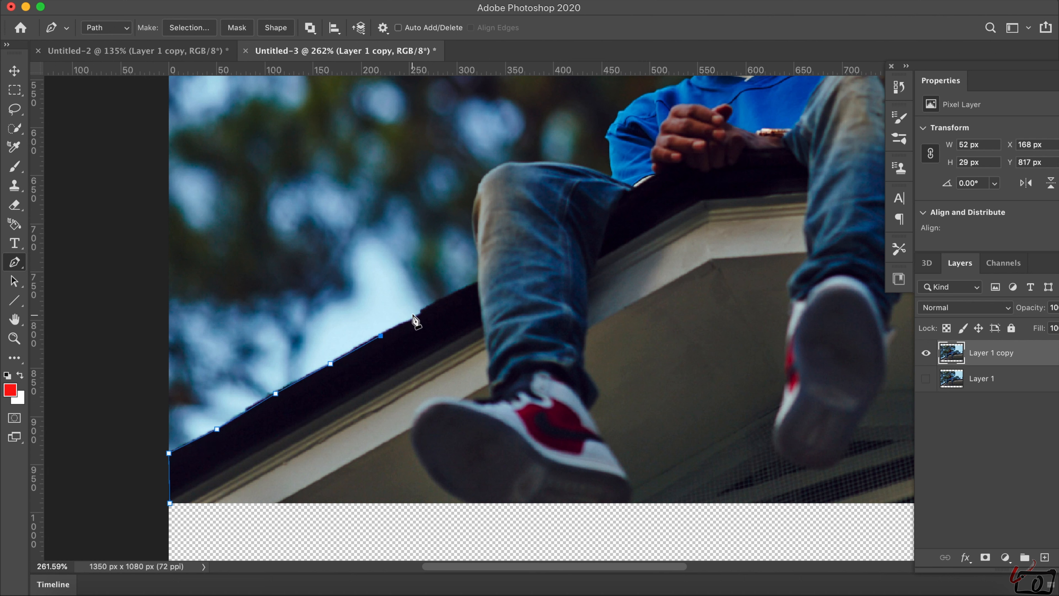
{"action": "left_click", "coordinate": [418, 314]}
{"action": "left_click", "coordinate": [479, 281]}
- Continue the path up the shin and over the top of the raised knee toward the jersey sleeve
{"action": "left_click", "coordinate": [476, 246]}
{"action": "left_click", "coordinate": [472, 212]}
{"action": "left_click", "coordinate": [477, 189]}
{"action": "left_click", "coordinate": [489, 171]}
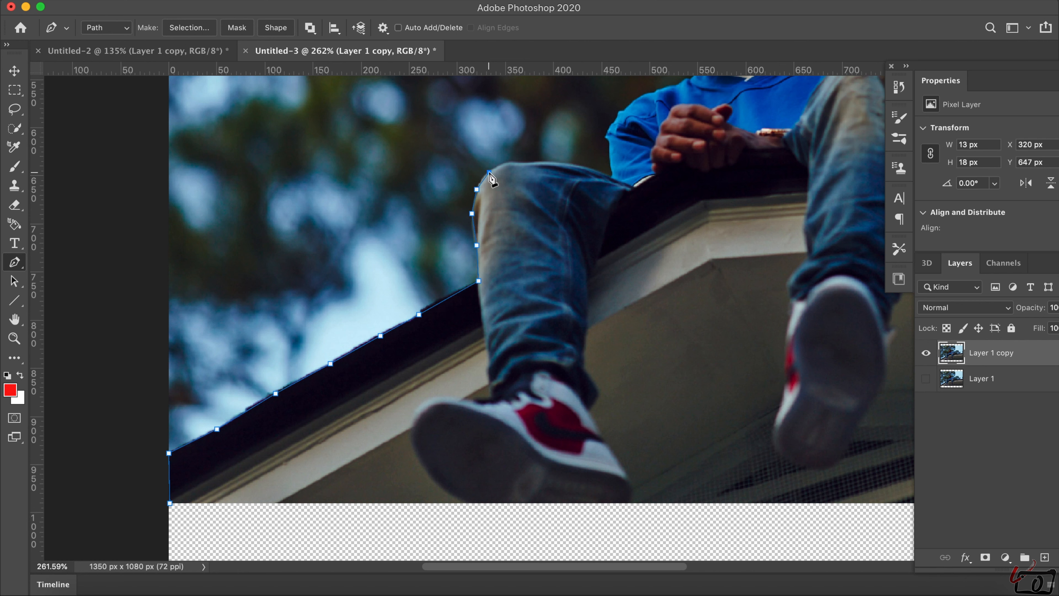
{"action": "left_click", "coordinate": [511, 162]}
{"action": "left_click", "coordinate": [541, 162]}
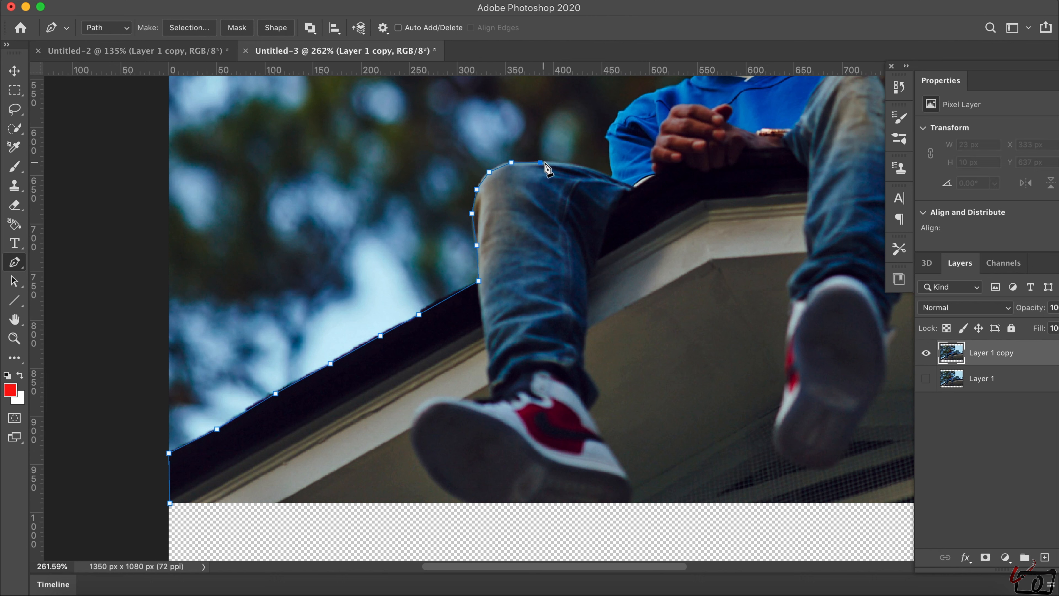
{"action": "left_click", "coordinate": [565, 162]}
{"action": "left_click", "coordinate": [591, 169]}
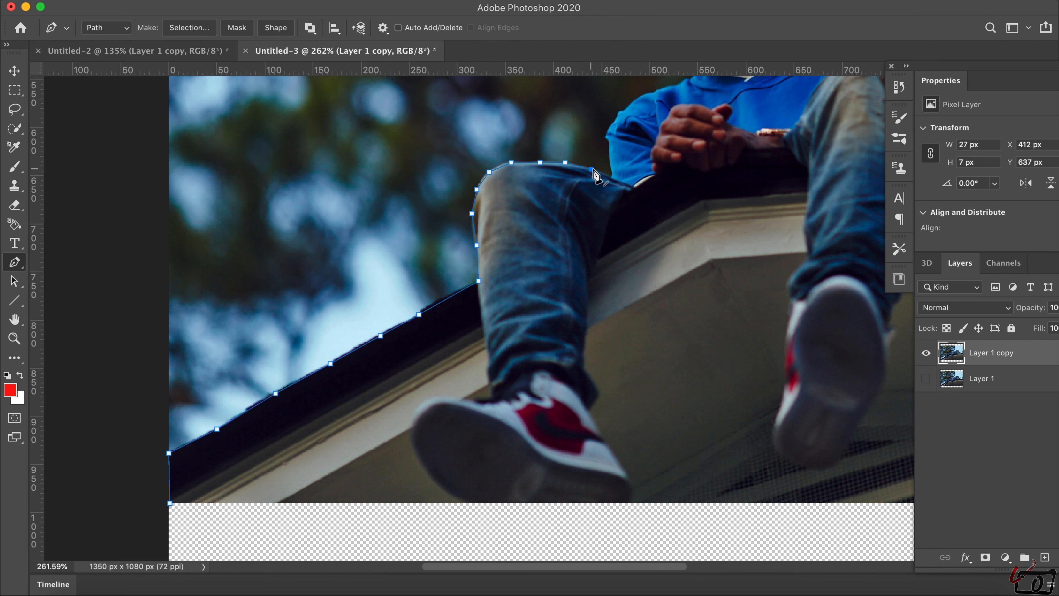
- Trace the lower sleeve edge beside the knee with straight segments, undoing the curved anchor
{"action": "left_click", "coordinate": [608, 152]}
{"action": "left_click_drag", "start_coordinate": [607, 135], "coordinate": [617, 120]}
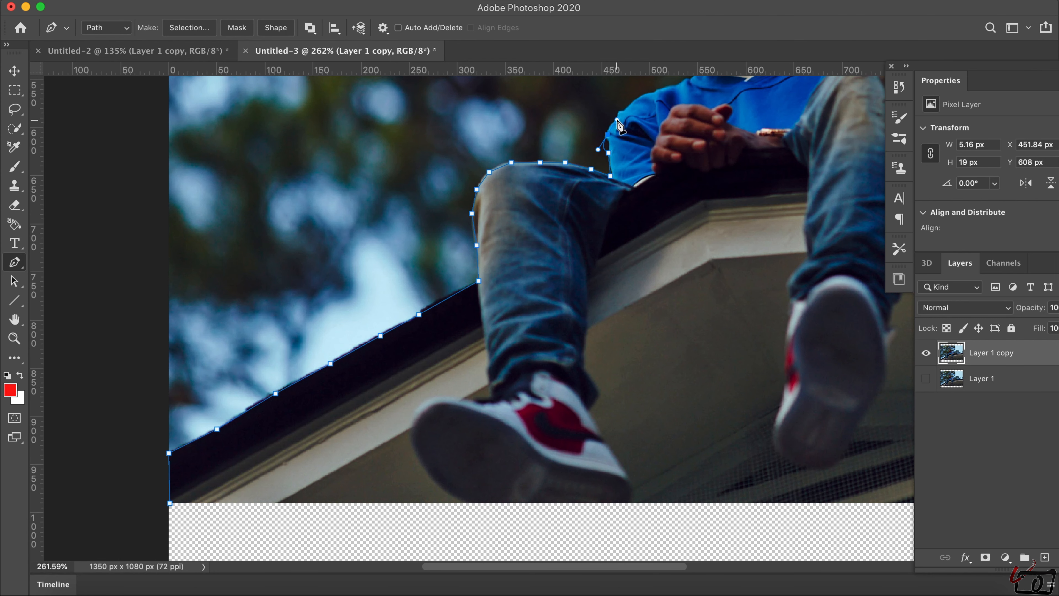
{"action": "scroll", "coordinate": [628, 125], "scroll_direction": "up", "scroll_amount": 5}
{"action": "scroll", "coordinate": [627, 126], "scroll_direction": "right", "scroll_amount": 6}
{"action": "key", "text": "super+z"}
{"action": "left_click", "coordinate": [357, 329]}
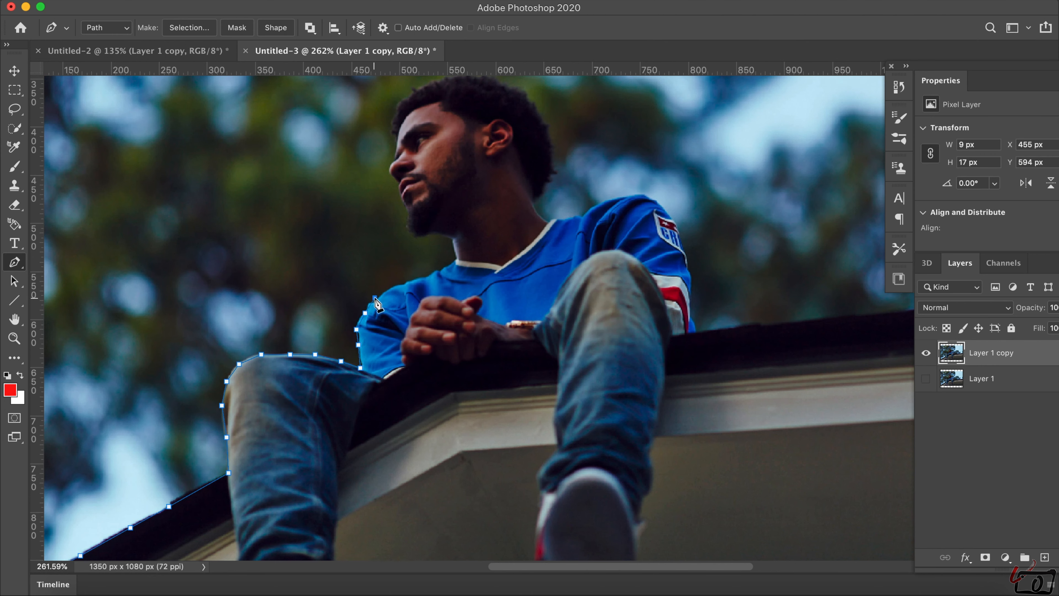
- Continue the path along the jersey shoulder above the clasped hands to the front of the neck
{"action": "left_click", "coordinate": [395, 286]}
{"action": "left_click", "coordinate": [413, 279]}
{"action": "left_click", "coordinate": [429, 274]}
{"action": "left_click", "coordinate": [443, 268]}
{"action": "left_click", "coordinate": [455, 260]}
{"action": "left_click", "coordinate": [454, 240]}
- Trace the path around the bearded chin, lips and nose in profile
{"action": "left_click", "coordinate": [442, 236]}
{"action": "left_click", "coordinate": [431, 233]}
{"action": "left_click", "coordinate": [381, 325]}
{"action": "left_click", "coordinate": [381, 310]}
{"action": "left_click", "coordinate": [378, 299]}
{"action": "left_click", "coordinate": [372, 288]}
{"action": "scroll", "coordinate": [370, 277], "scroll_direction": "up", "scroll_amount": 5}
{"action": "left_click", "coordinate": [295, 312]}
{"action": "left_click", "coordinate": [287, 289]}
{"action": "left_click", "coordinate": [291, 277]}
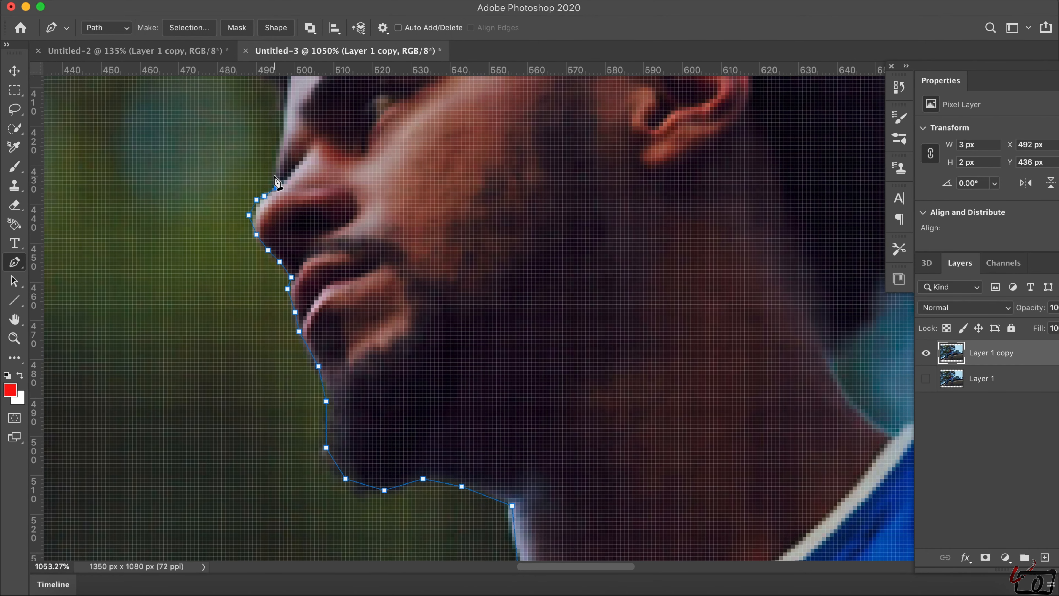
- Continue the path from the nose up the forehead and around the front of the hair
{"action": "left_click", "coordinate": [276, 188]}
{"action": "left_click", "coordinate": [276, 172]}
{"action": "left_click", "coordinate": [279, 154]}
{"action": "left_click_drag", "start_coordinate": [279, 153], "coordinate": [304, 324]}
{"action": "left_click", "coordinate": [308, 305]}
{"action": "left_click", "coordinate": [308, 281]}
{"action": "left_click", "coordinate": [308, 262]}
{"action": "left_click", "coordinate": [301, 251]}
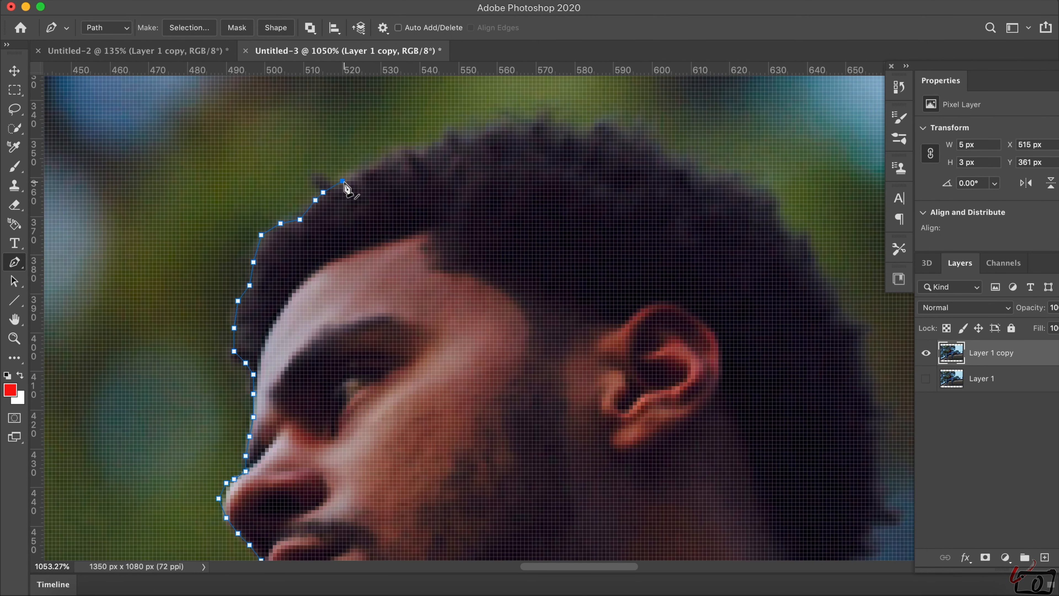
- Trace the path over the top of the hair to the back of the head
{"action": "left_click", "coordinate": [357, 172]}
{"action": "left_click", "coordinate": [436, 150]}
{"action": "left_click", "coordinate": [482, 134]}
{"action": "left_click", "coordinate": [594, 134]}
{"action": "left_click", "coordinate": [664, 157]}
{"action": "left_click", "coordinate": [780, 223]}
{"action": "left_click", "coordinate": [804, 254]}
- Trace the path down the back of the head and neck to the jersey collar
{"action": "left_click", "coordinate": [846, 320]}
{"action": "left_click", "coordinate": [858, 344]}
{"action": "left_click", "coordinate": [873, 398]}
{"action": "left_click", "coordinate": [874, 456]}
{"action": "left_click", "coordinate": [882, 506]}
{"action": "scroll", "coordinate": [881, 507], "scroll_direction": "down", "scroll_amount": 4}
{"action": "left_click", "coordinate": [770, 434]}
{"action": "left_click", "coordinate": [728, 470]}
{"action": "left_click", "coordinate": [801, 547]}
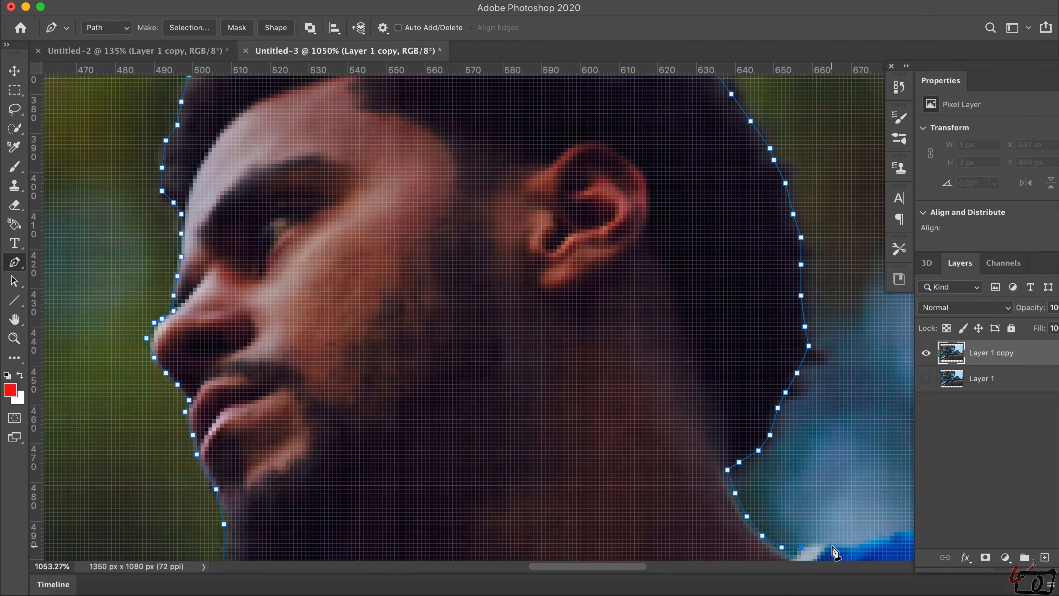
- Continue the path from the collar over the far shoulder to the sleeve badge
{"action": "left_click", "coordinate": [832, 547]}
{"action": "left_click_drag", "start_coordinate": [832, 547], "coordinate": [429, 432]}
{"action": "left_click", "coordinate": [487, 420]}
{"action": "left_click", "coordinate": [529, 416]}
{"action": "left_click", "coordinate": [623, 355]}
{"action": "left_click", "coordinate": [758, 331]}
{"action": "left_click", "coordinate": [889, 437]}
{"action": "left_click_drag", "start_coordinate": [911, 484], "coordinate": [711, 421]}
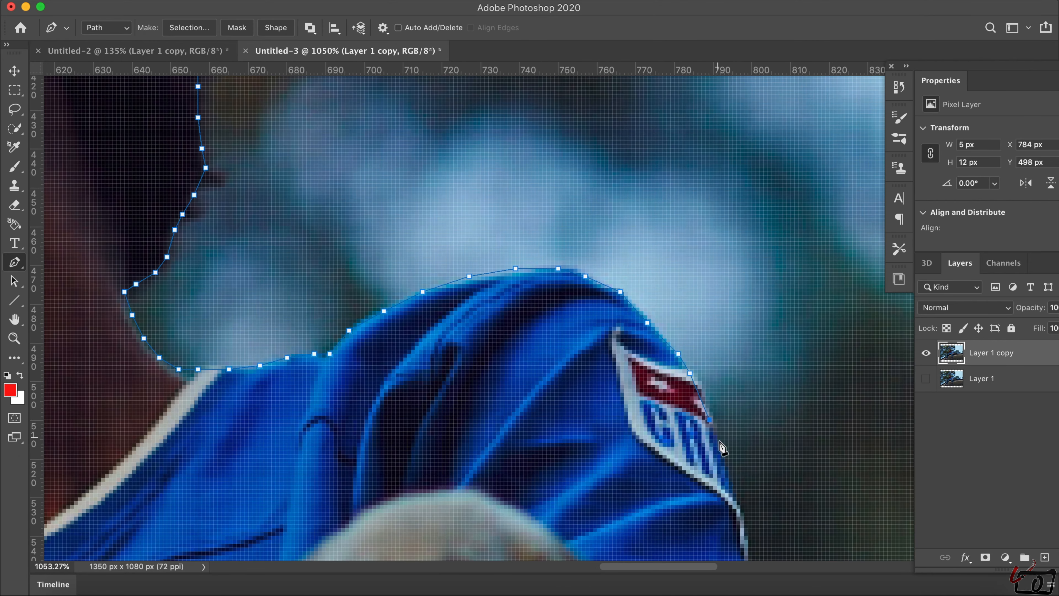
- Trace the path down the badge-side sleeve to the roof edge
{"action": "scroll", "coordinate": [714, 426], "scroll_direction": "down", "scroll_amount": 3}
{"action": "left_click", "coordinate": [744, 401]}
{"action": "scroll", "coordinate": [744, 401], "scroll_direction": "down", "scroll_amount": 3}
{"action": "left_click", "coordinate": [735, 447]}
{"action": "scroll", "coordinate": [734, 447], "scroll_direction": "down", "scroll_amount": 3}
- Continue the path along the roof to the photo's right side and close it along the bottom at the starting anchor
{"action": "left_click", "coordinate": [684, 353]}
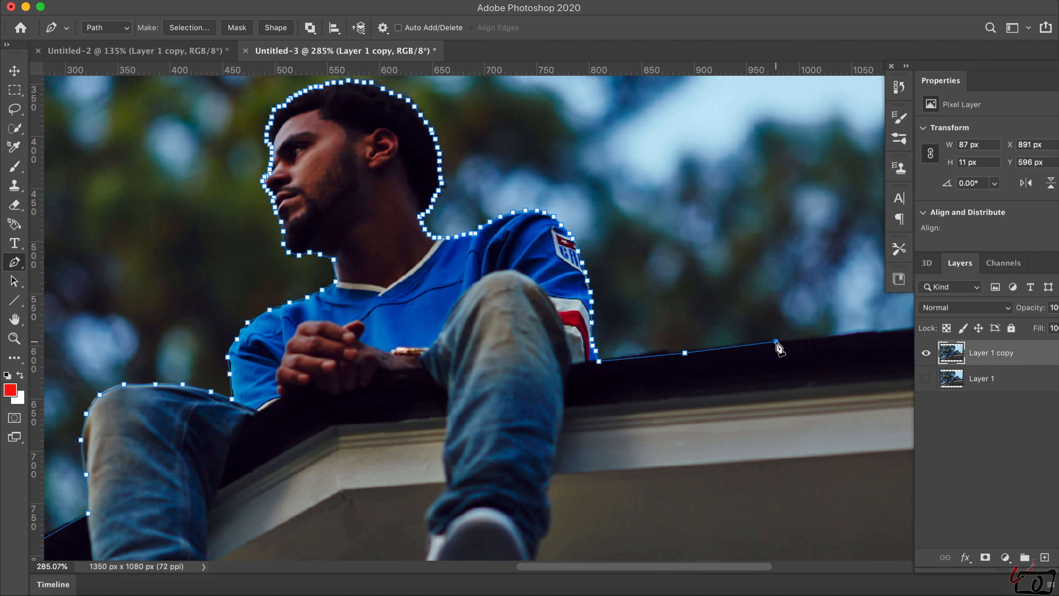
{"action": "left_click", "coordinate": [777, 350]}
{"action": "scroll", "coordinate": [698, 315], "scroll_direction": "right", "scroll_amount": 5}
{"action": "scroll", "coordinate": [844, 484], "scroll_direction": "down", "scroll_amount": 8}
{"action": "scroll", "coordinate": [844, 484], "scroll_direction": "left", "scroll_amount": 5}
{"action": "scroll", "coordinate": [845, 475], "scroll_direction": "left", "scroll_amount": 2}
{"action": "scroll", "coordinate": [844, 476], "scroll_direction": "left", "scroll_amount": 2}
{"action": "scroll", "coordinate": [414, 471], "scroll_direction": "left", "scroll_amount": 4}
{"action": "scroll", "coordinate": [414, 471], "scroll_direction": "left", "scroll_amount": 3}
{"action": "left_click", "coordinate": [253, 386]}
{"action": "scroll", "coordinate": [399, 304], "scroll_direction": "down", "scroll_amount": 5}
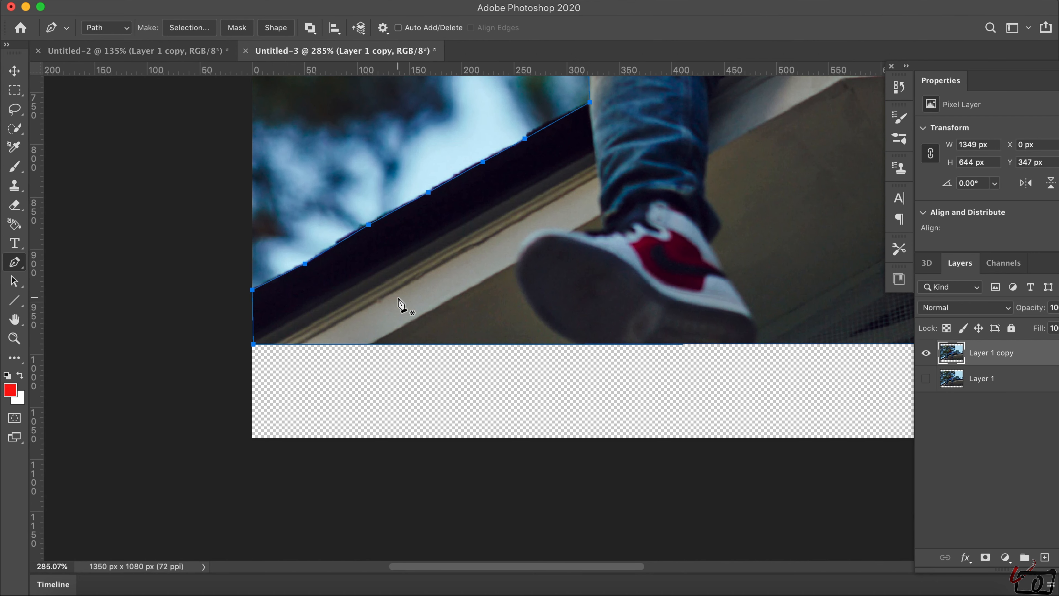
- Add a layer mask and a vector mask from the path to Layer 1 copy, and switch to the Move tool
{"action": "key", "text": "super+0"}
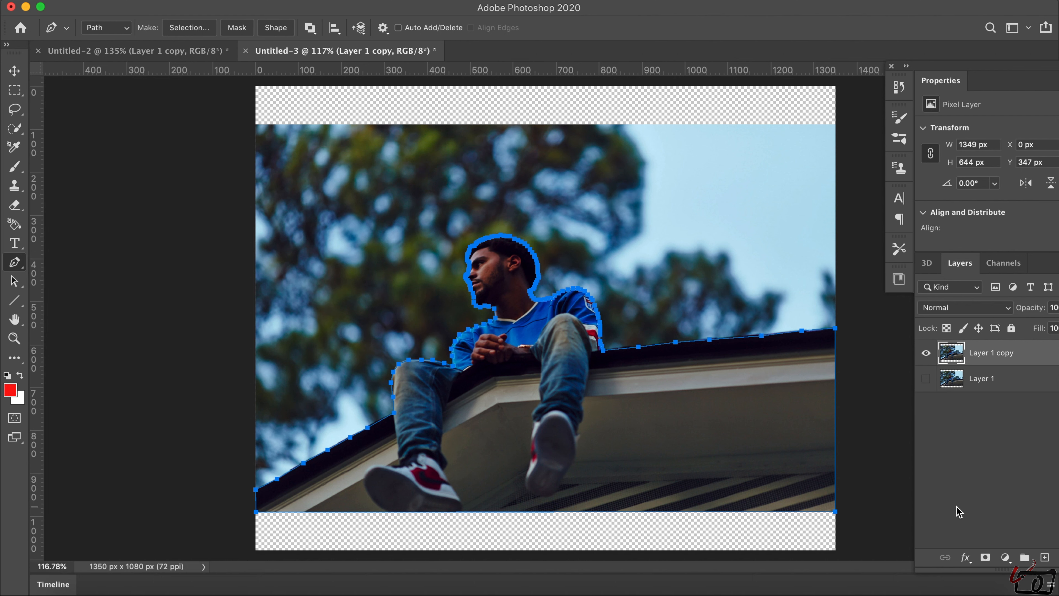
{"action": "left_click", "coordinate": [986, 557]}
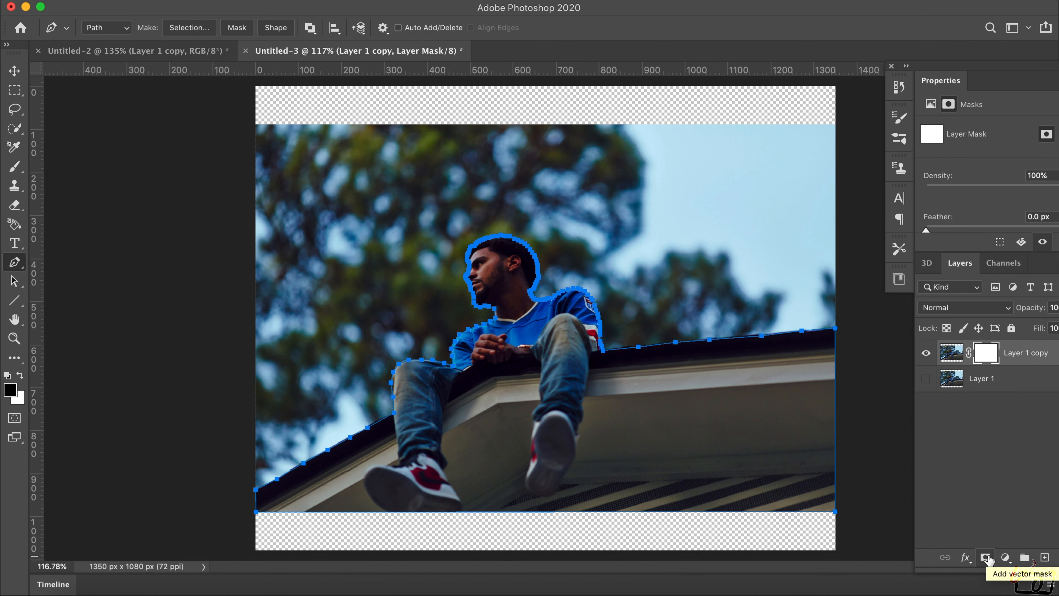
{"action": "left_click", "coordinate": [986, 557]}
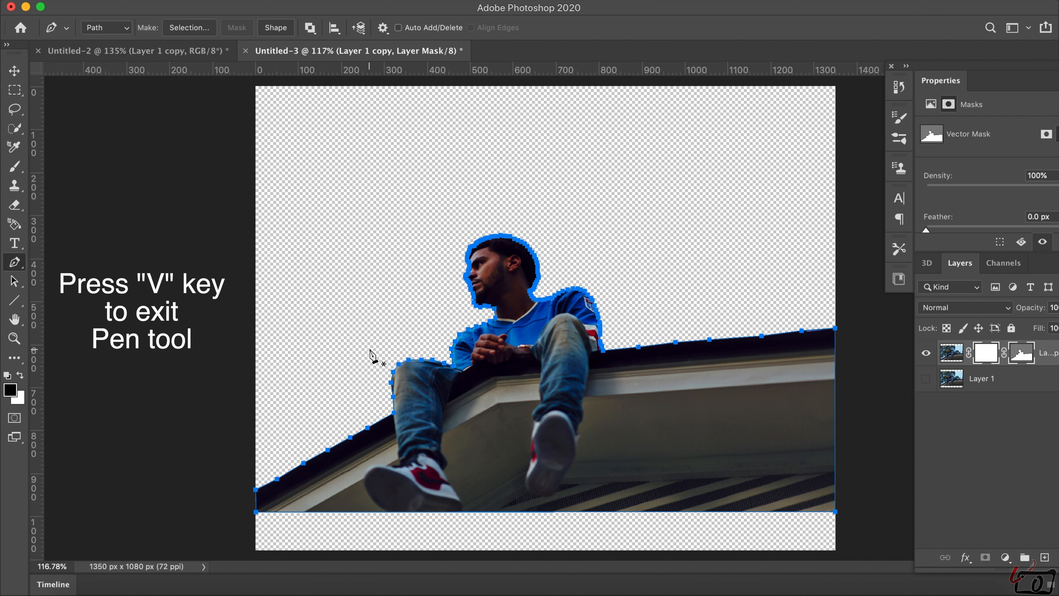
{"action": "key", "text": "v"}
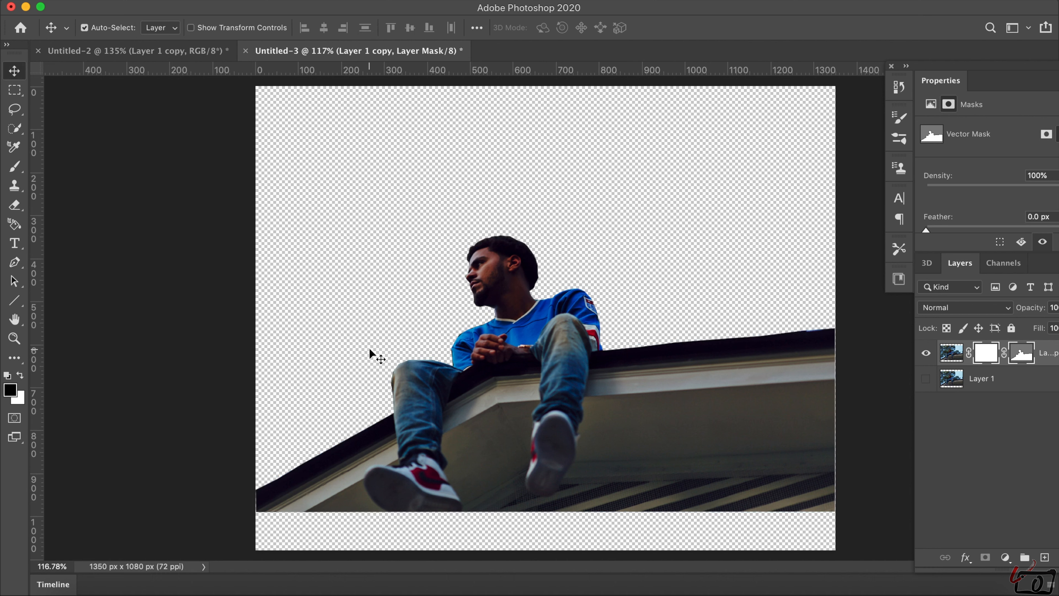
{"action": "left_click_drag", "start_coordinate": [532, 435], "coordinate": [483, 384]}
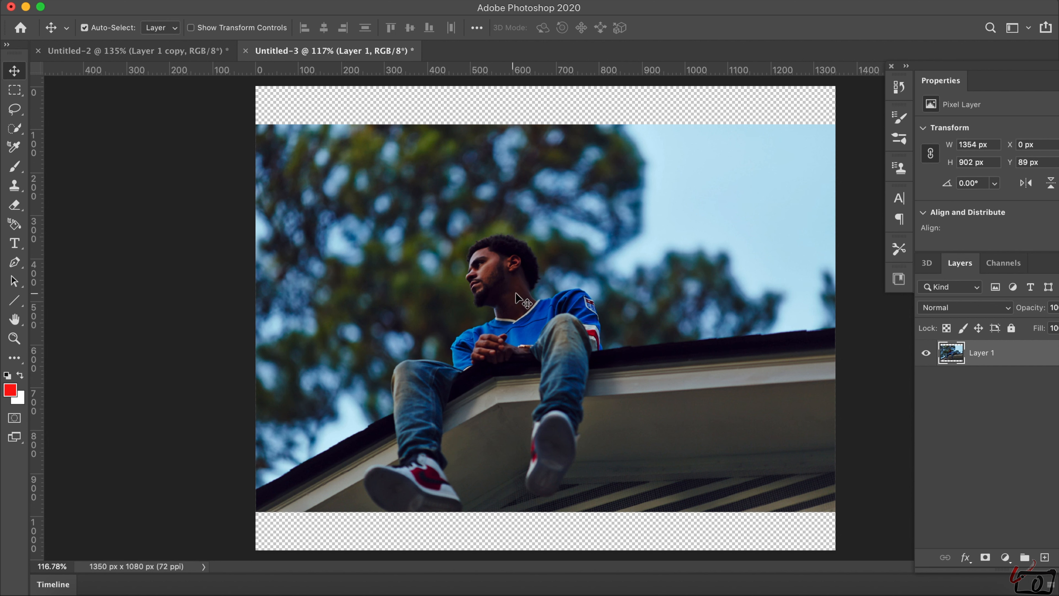
- Start a new Pen path on Layer 1 above the photo's upper-left corner, running outside the canvas down to the roof edge
{"action": "left_click", "coordinate": [14, 264]}
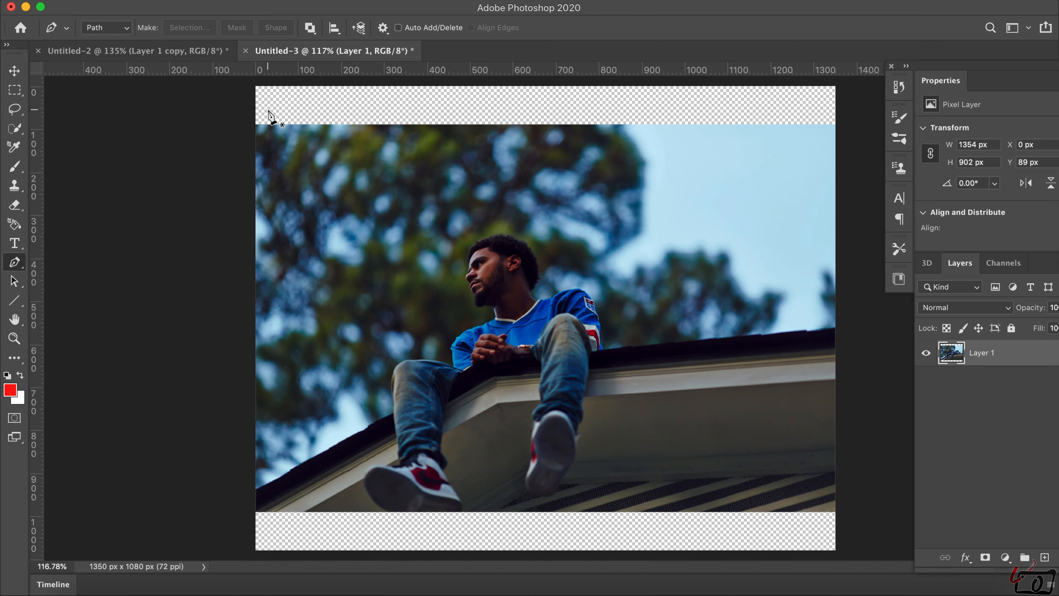
{"action": "scroll", "coordinate": [268, 117], "scroll_direction": "up", "scroll_amount": 3}
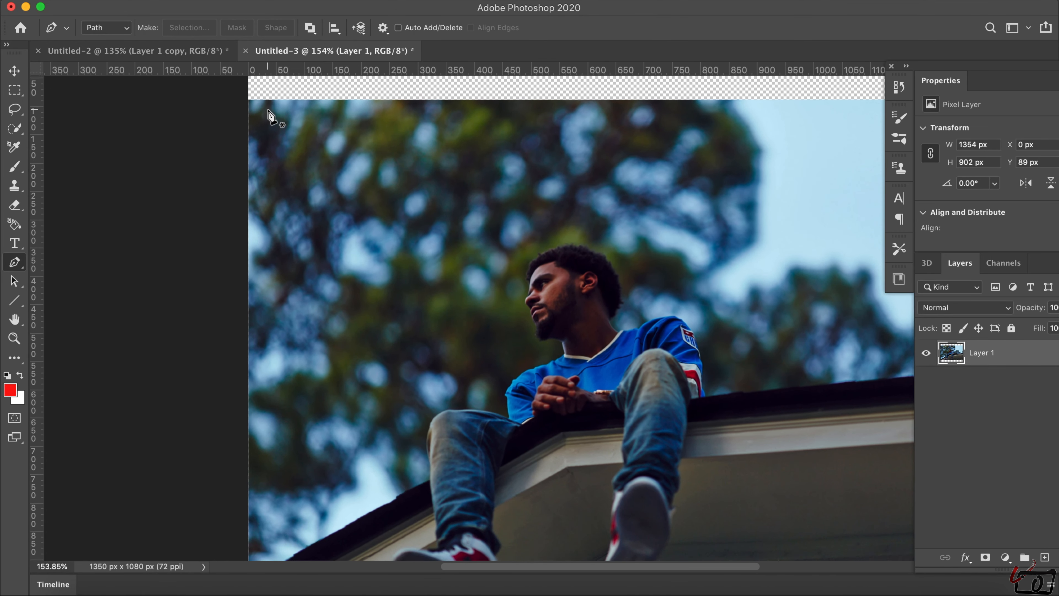
{"action": "scroll", "coordinate": [268, 117], "scroll_direction": "down", "scroll_amount": 2}
{"action": "scroll", "coordinate": [271, 117], "scroll_direction": "down", "scroll_amount": 2}
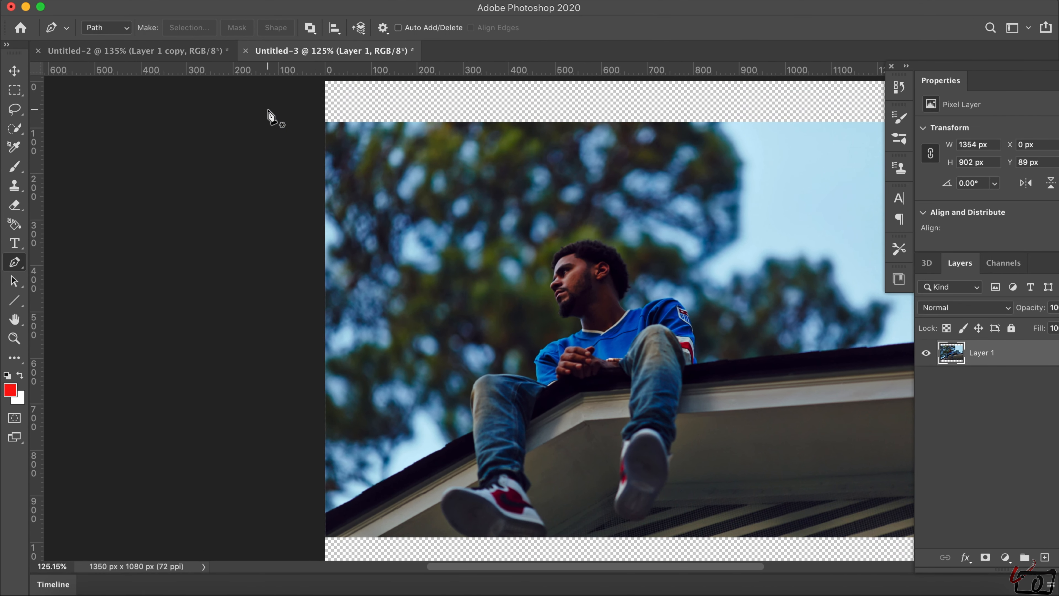
{"action": "left_click", "coordinate": [332, 97]}
{"action": "left_click", "coordinate": [295, 171]}
{"action": "left_click", "coordinate": [305, 317]}
{"action": "left_click", "coordinate": [306, 458]}
{"action": "left_click", "coordinate": [313, 511]}
{"action": "left_click", "coordinate": [326, 514]}
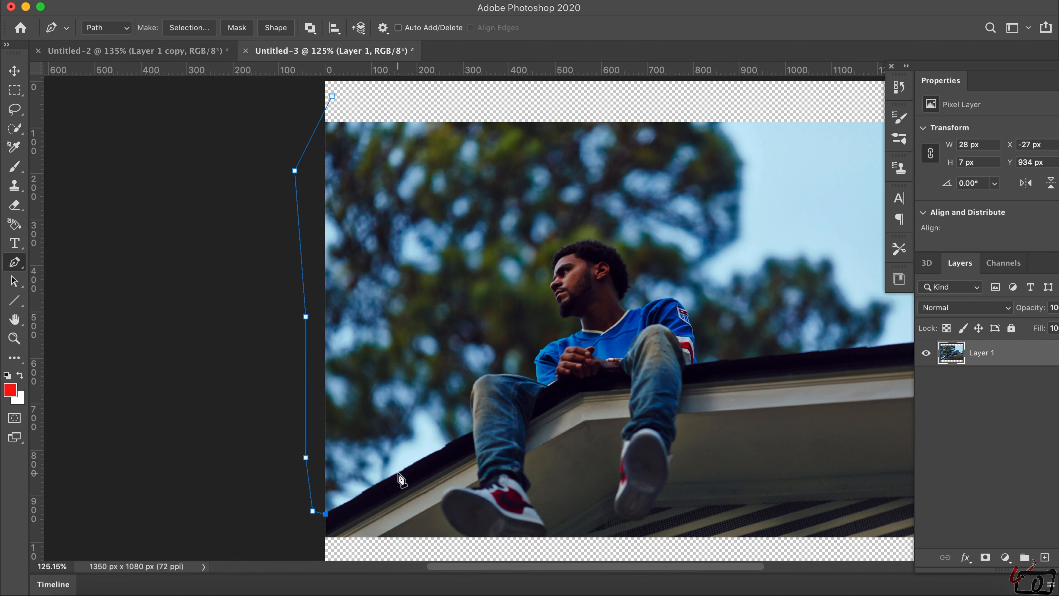
- Trace the new path up along the roof's upper edge until it meets the leg
{"action": "scroll", "coordinate": [397, 476], "scroll_direction": "up", "scroll_amount": 3}
{"action": "left_click", "coordinate": [319, 472]}
{"action": "left_click", "coordinate": [382, 438]}
{"action": "left_click", "coordinate": [415, 420]}
{"action": "left_click", "coordinate": [438, 404]}
{"action": "left_click", "coordinate": [475, 386]}
- Continue the new path up the leg's outer edge to the bend of the knee
{"action": "scroll", "coordinate": [476, 386], "scroll_direction": "up", "scroll_amount": 3}
{"action": "left_click", "coordinate": [422, 407]}
{"action": "left_click", "coordinate": [414, 369]}
{"action": "left_click", "coordinate": [417, 337]}
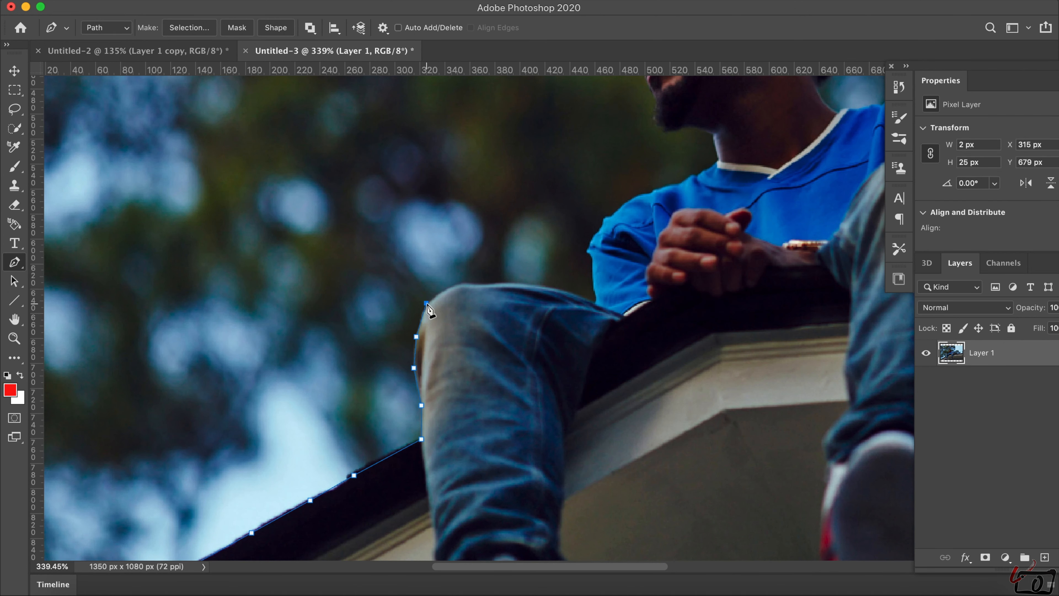
{"action": "left_click", "coordinate": [427, 303]}
{"action": "scroll", "coordinate": [596, 309], "scroll_direction": "right", "scroll_amount": 2}
- Trace the new path up the near jersey sleeve and onto the shoulder
{"action": "left_click", "coordinate": [527, 330]}
{"action": "left_click", "coordinate": [519, 287]}
{"action": "left_click", "coordinate": [519, 259]}
{"action": "left_click", "coordinate": [521, 219]}
{"action": "left_click", "coordinate": [561, 173]}
{"action": "left_click", "coordinate": [622, 133]}
- Continue the new path along the shoulder, up the front of the neck and under the chin
{"action": "scroll", "coordinate": [500, 258], "scroll_direction": "up", "scroll_amount": 2}
{"action": "left_click", "coordinate": [521, 254]}
{"action": "left_click", "coordinate": [579, 226]}
{"action": "left_click", "coordinate": [617, 197]}
{"action": "left_click", "coordinate": [611, 157]}
{"action": "left_click", "coordinate": [553, 118]}
{"action": "left_click", "coordinate": [489, 124]}
- Trace the new path along the beard, lips and nose of the face profile
{"action": "scroll", "coordinate": [517, 179], "scroll_direction": "up", "scroll_amount": 3}
{"action": "scroll", "coordinate": [517, 179], "scroll_direction": "left", "scroll_amount": 2}
{"action": "scroll", "coordinate": [519, 181], "scroll_direction": "down", "scroll_amount": 2}
{"action": "left_click", "coordinate": [542, 192]}
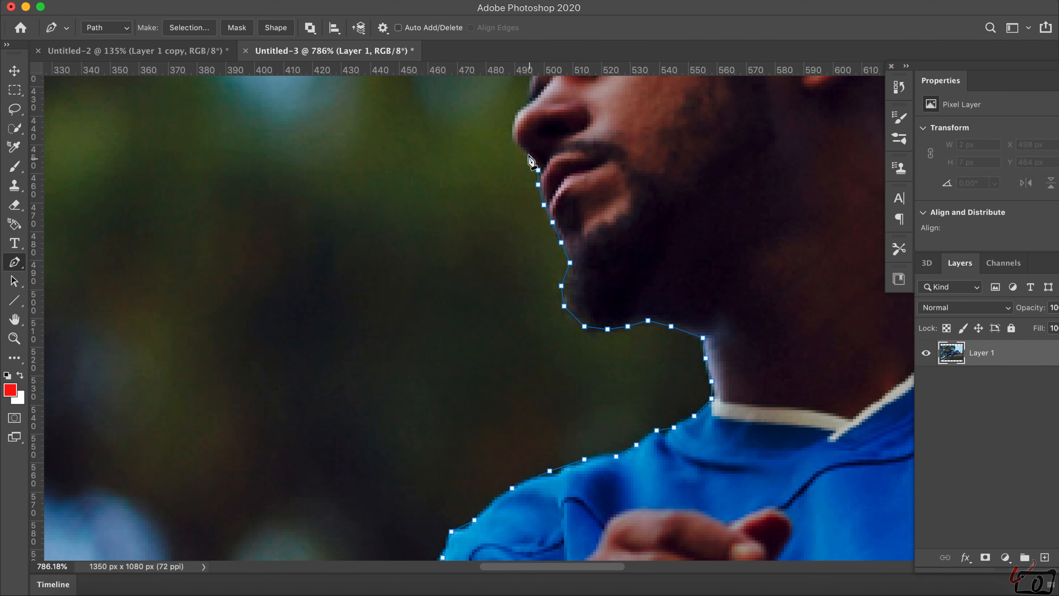
{"action": "scroll", "coordinate": [534, 167], "scroll_direction": "up", "scroll_amount": 3}
{"action": "left_click", "coordinate": [467, 269]}
{"action": "left_click", "coordinate": [478, 228]}
{"action": "left_click", "coordinate": [493, 214]}
- Continue the new path up the forehead and around the front of the hair
{"action": "scroll", "coordinate": [496, 204], "scroll_direction": "up", "scroll_amount": 3}
{"action": "left_click", "coordinate": [457, 225]}
{"action": "left_click", "coordinate": [484, 161]}
{"action": "left_click", "coordinate": [515, 123]}
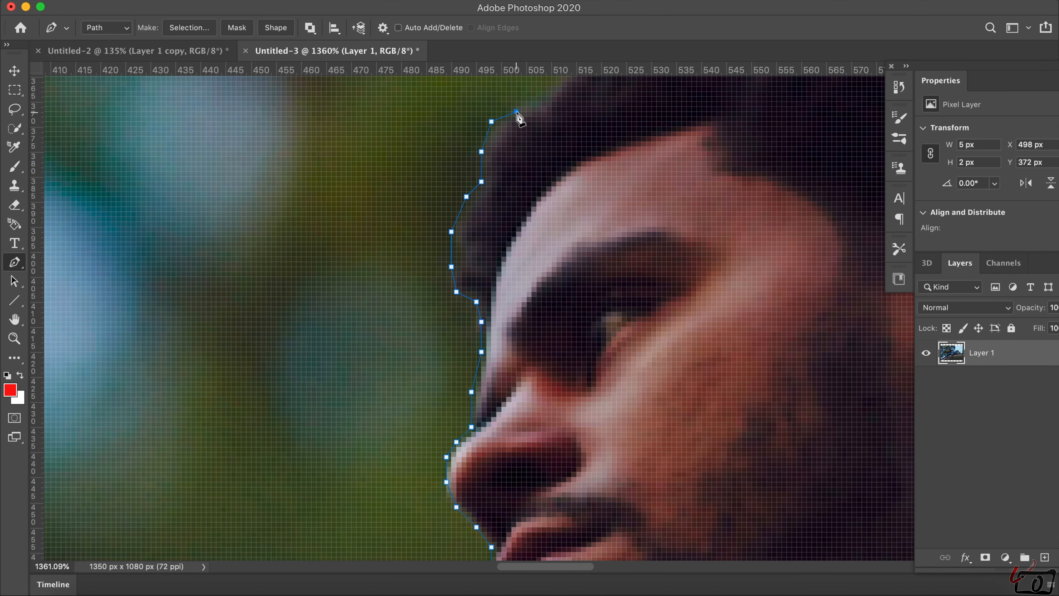
- Trace the new path over the top of the hair toward the back of the head
{"action": "scroll", "coordinate": [519, 125], "scroll_direction": "up", "scroll_amount": 3}
{"action": "left_click", "coordinate": [553, 229]}
{"action": "left_click", "coordinate": [655, 192]}
{"action": "scroll", "coordinate": [655, 191], "scroll_direction": "right", "scroll_amount": 1}
{"action": "scroll", "coordinate": [729, 178], "scroll_direction": "right", "scroll_amount": 2}
{"action": "left_click", "coordinate": [747, 187]}
{"action": "scroll", "coordinate": [795, 217], "scroll_direction": "right", "scroll_amount": 4}
{"action": "left_click", "coordinate": [664, 260]}
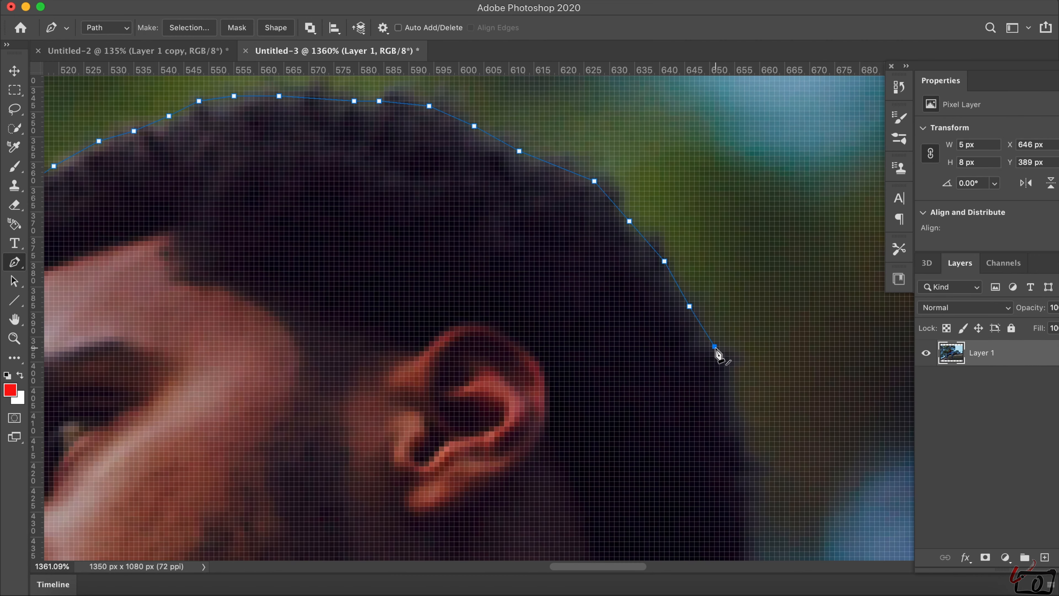
- Trace the new path down the back of the head to the nape of the neck
{"action": "scroll", "coordinate": [717, 352], "scroll_direction": "down", "scroll_amount": 4}
{"action": "left_click", "coordinate": [693, 311]}
{"action": "left_click", "coordinate": [652, 494]}
{"action": "scroll", "coordinate": [604, 540], "scroll_direction": "down", "scroll_amount": 4}
{"action": "left_click", "coordinate": [577, 405]}
- Continue the path down the nape of the neck, along the collar and over the blue jersey's shoulder
{"action": "left_click", "coordinate": [684, 461]}
{"action": "left_click", "coordinate": [795, 445]}
{"action": "scroll", "coordinate": [795, 445], "scroll_direction": "right", "scroll_amount": 4}
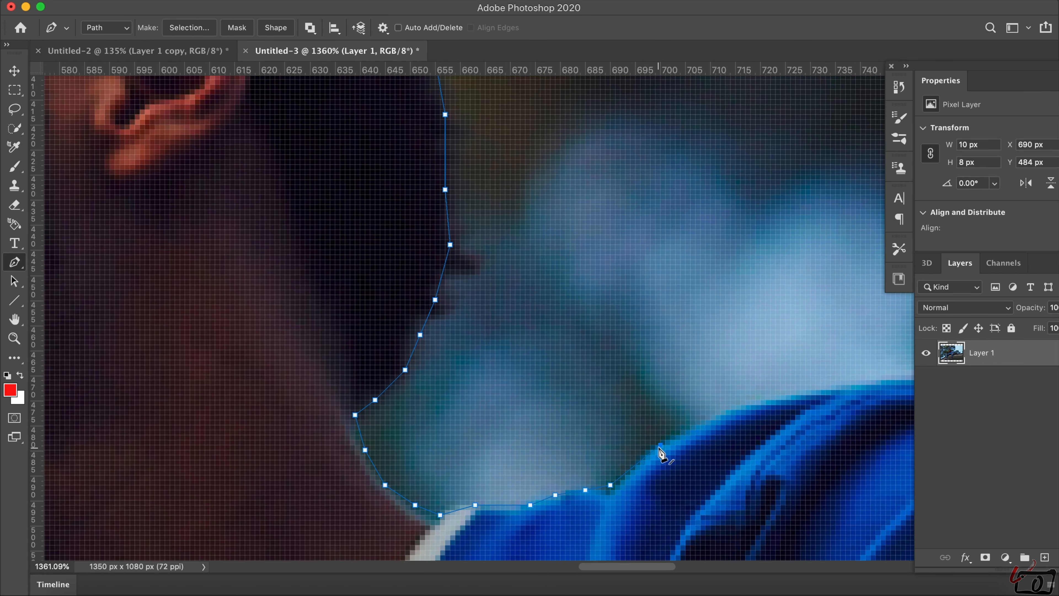
{"action": "left_click", "coordinate": [765, 398]}
{"action": "scroll", "coordinate": [771, 399], "scroll_direction": "right", "scroll_amount": 4}
{"action": "scroll", "coordinate": [802, 403], "scroll_direction": "right", "scroll_amount": 4}
{"action": "left_click", "coordinate": [700, 403]}
- Trace the path down the outer edge of the striped sleeve to the roof edge
{"action": "scroll", "coordinate": [875, 466], "scroll_direction": "down", "scroll_amount": 5}
{"action": "left_click", "coordinate": [686, 327]}
{"action": "left_click", "coordinate": [709, 408]}
{"action": "scroll", "coordinate": [728, 479], "scroll_direction": "down", "scroll_amount": 8}
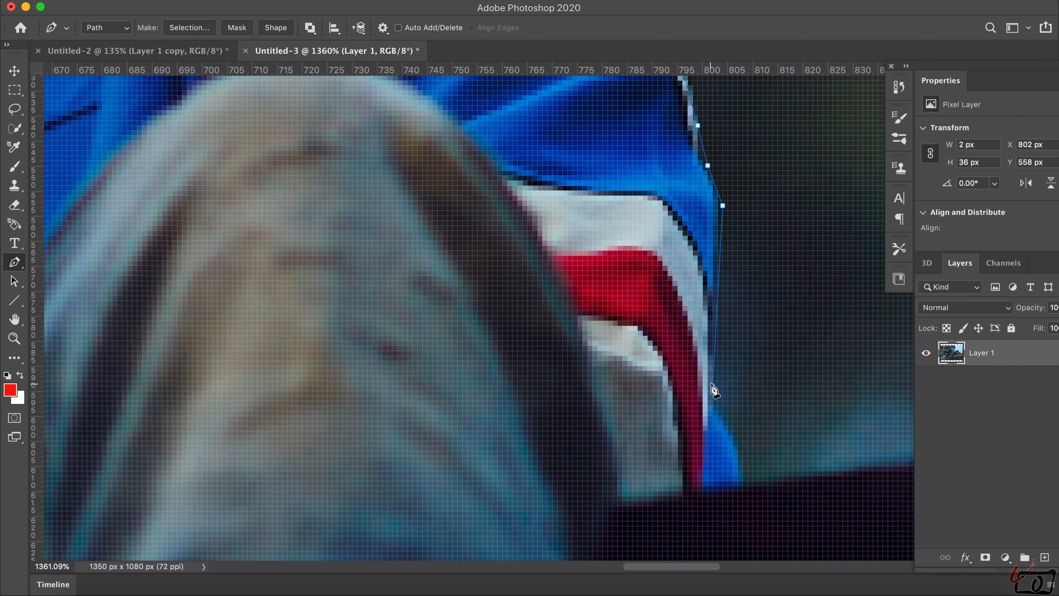
{"action": "left_click", "coordinate": [714, 382]}
{"action": "left_click", "coordinate": [744, 478]}
{"action": "left_click", "coordinate": [712, 391]}
- Trace the path along the roof's upper edge from the sleeve to the photo's right border
{"action": "scroll", "coordinate": [711, 390], "scroll_direction": "down", "scroll_amount": 8}
{"action": "scroll", "coordinate": [435, 329], "scroll_direction": "down", "scroll_amount": 5}
{"action": "left_click", "coordinate": [489, 319]}
{"action": "left_click", "coordinate": [560, 313]}
{"action": "left_click", "coordinate": [616, 309]}
{"action": "left_click", "coordinate": [662, 304]}
{"action": "left_click", "coordinate": [690, 302]}
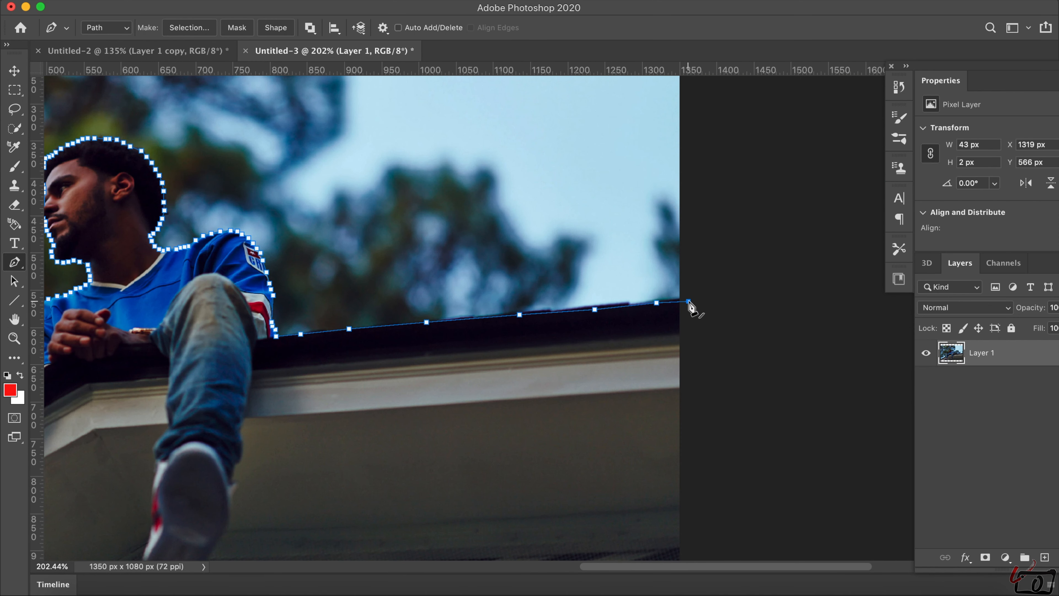
- Close the path by routing it outside the photo's right border and across the transparent strip above the photo
{"action": "scroll", "coordinate": [668, 325], "scroll_direction": "down", "scroll_amount": 6}
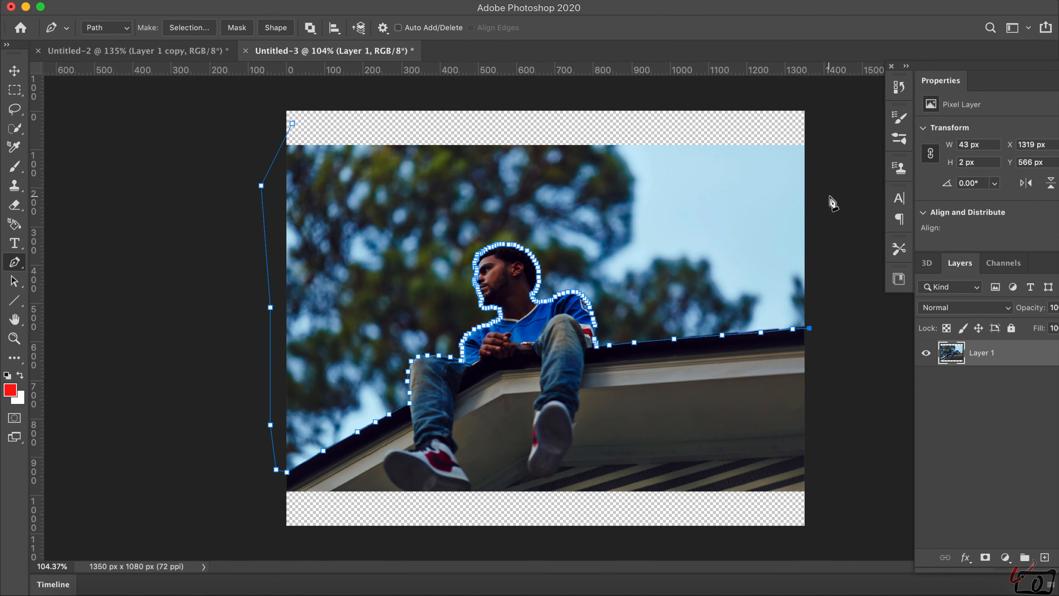
{"action": "left_click", "coordinate": [836, 133]}
{"action": "left_click", "coordinate": [778, 131]}
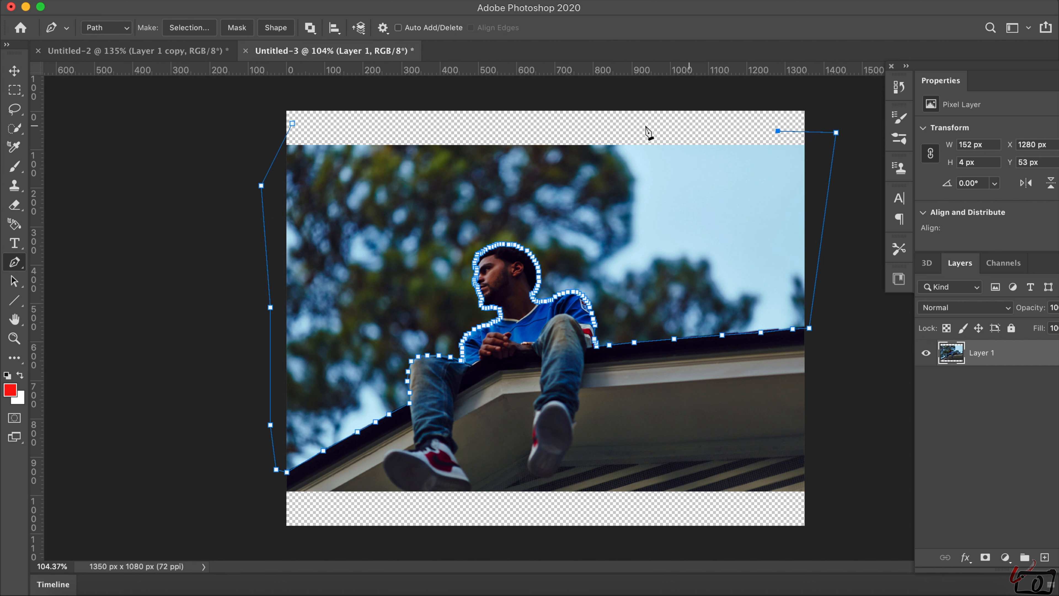
{"action": "left_click", "coordinate": [292, 124]}
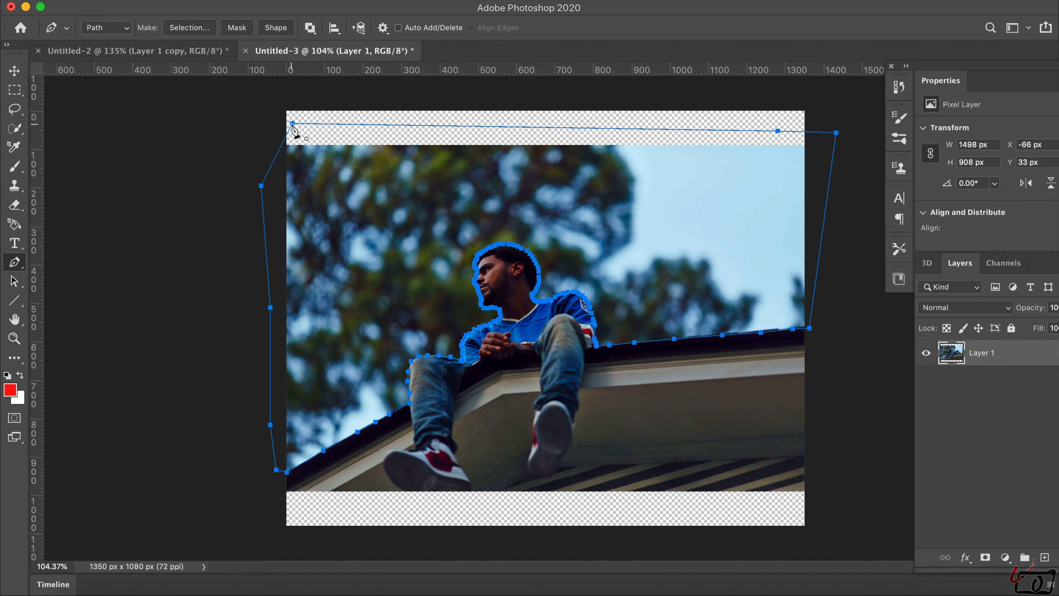
- Convert the closed path into a new selection and delete the background inside it, leaving nothing selected
{"action": "right_click", "coordinate": [341, 181]}
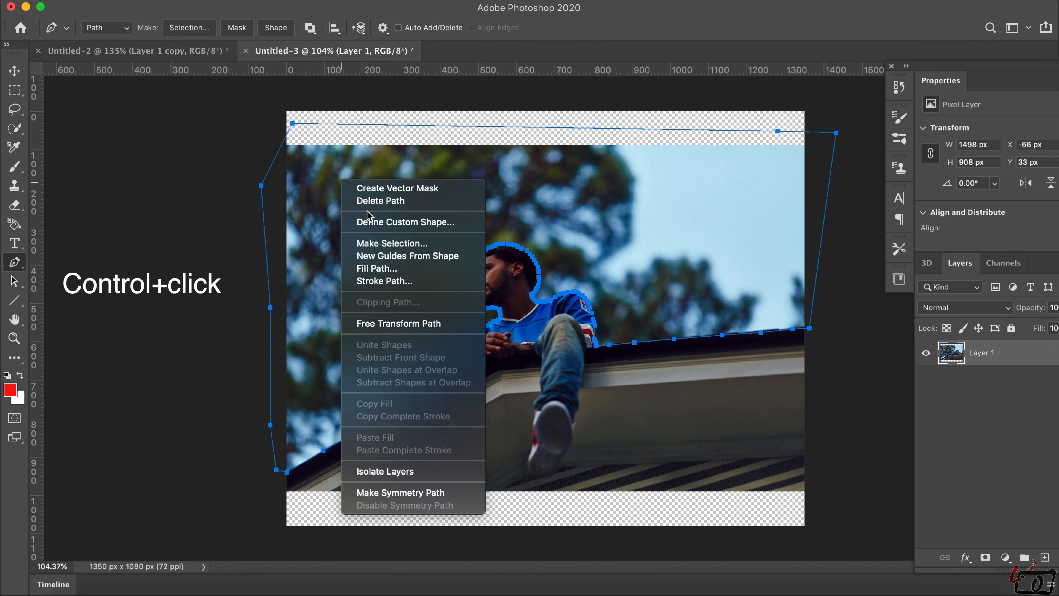
{"action": "left_click", "coordinate": [379, 242]}
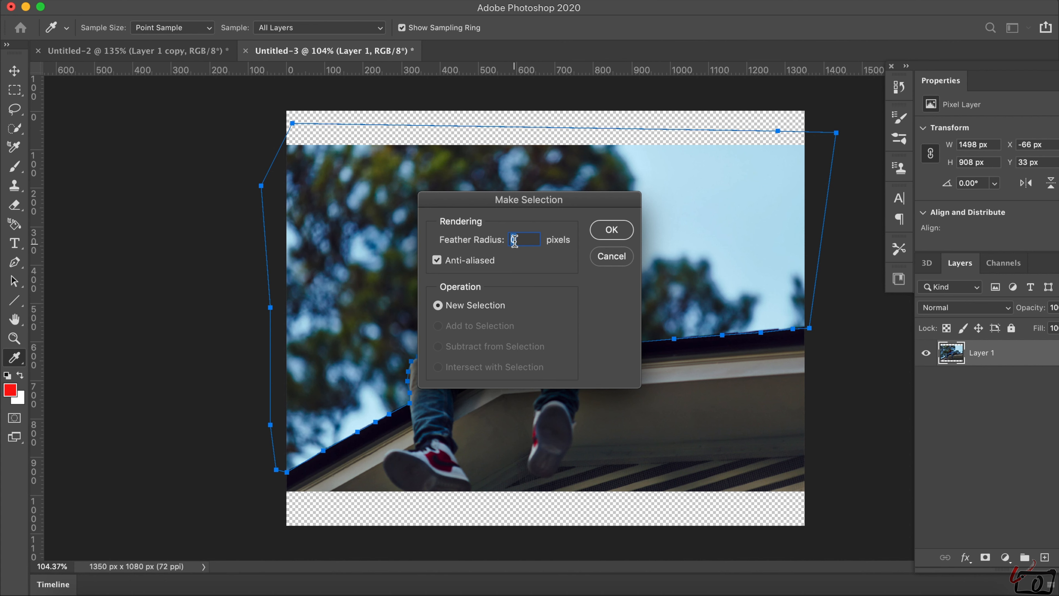
{"action": "left_click", "coordinate": [600, 231]}
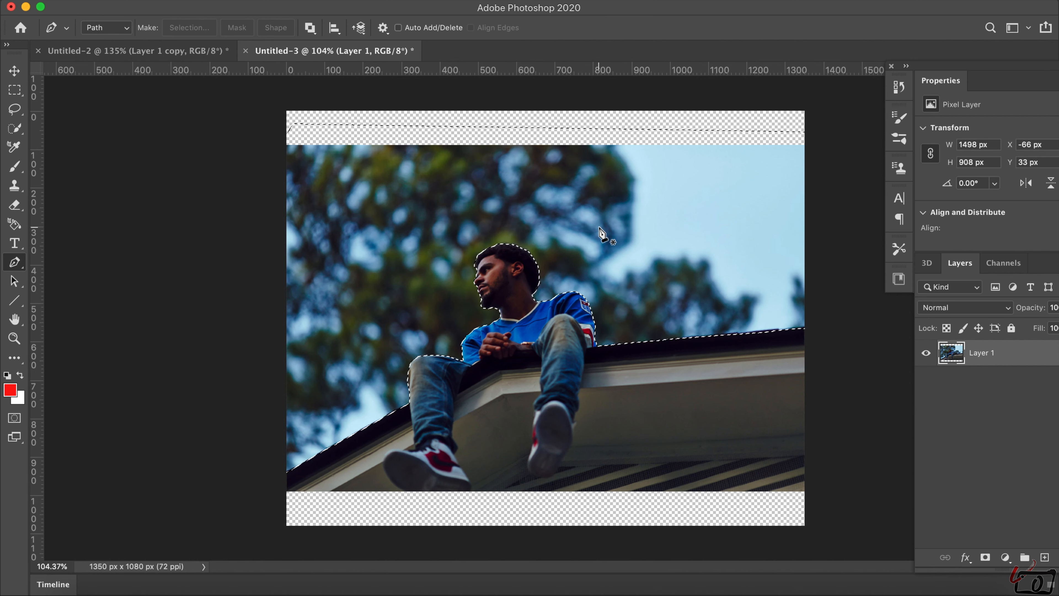
{"action": "key", "text": "Delete"}
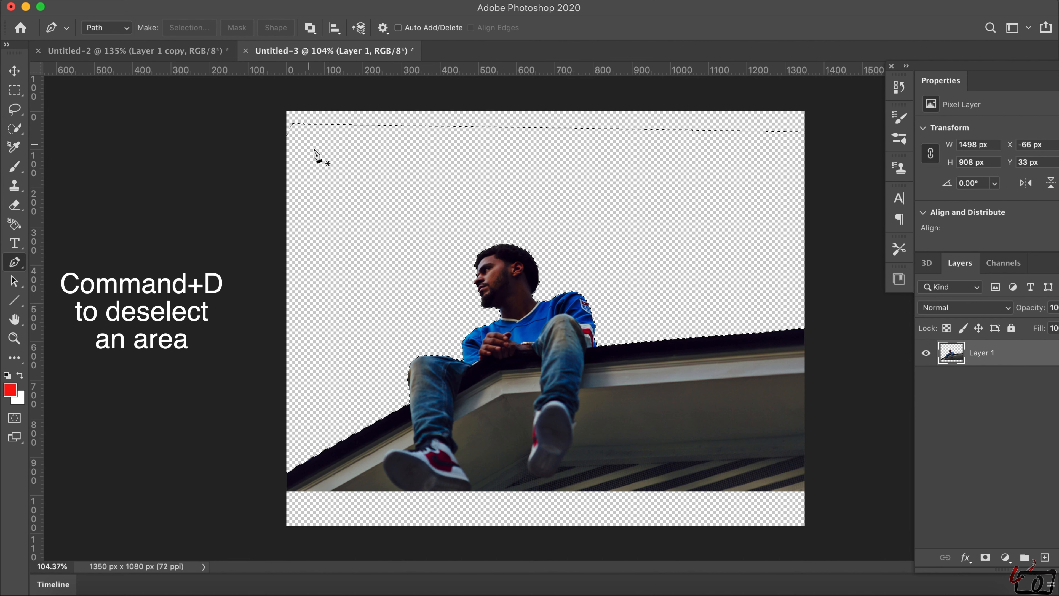
{"action": "key", "text": "super+d"}
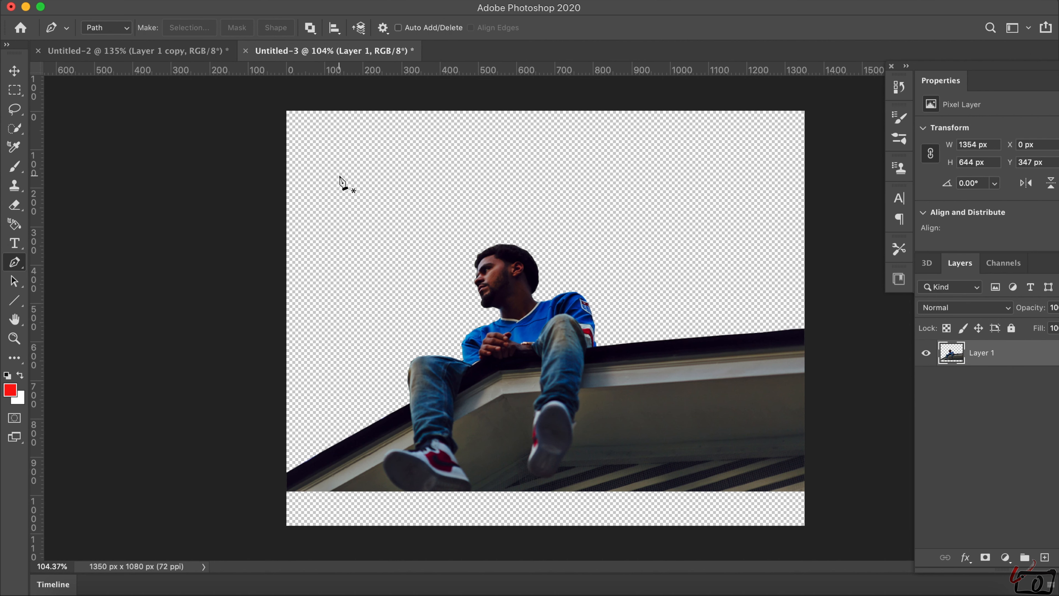
- Prepare the Eraser tool with a brush size of 6 for cleaning the cutout's edges
{"action": "key", "text": "v"}
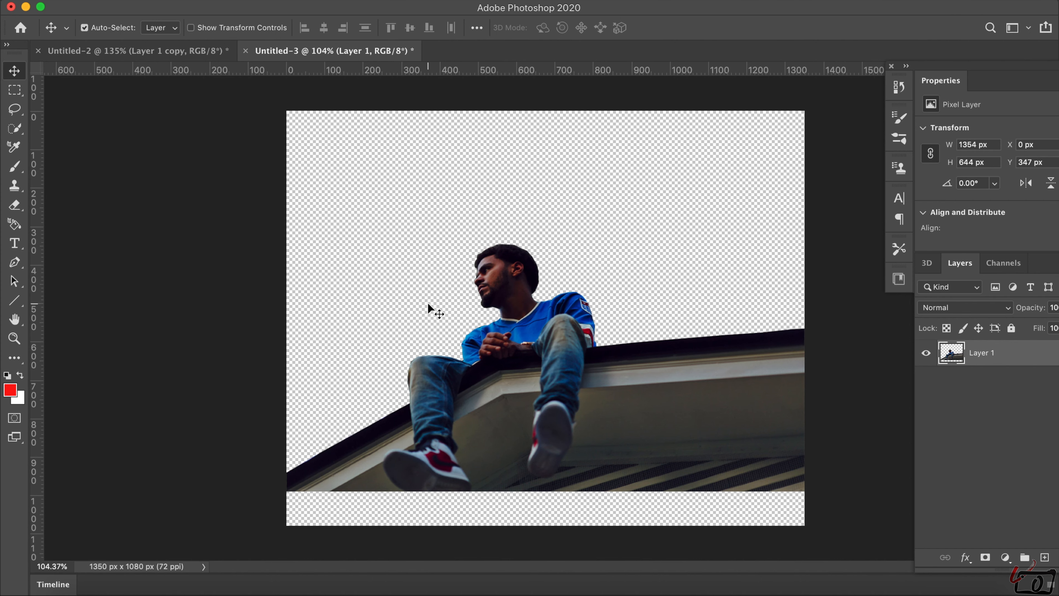
{"action": "scroll", "coordinate": [427, 301], "scroll_direction": "up", "scroll_amount": 10}
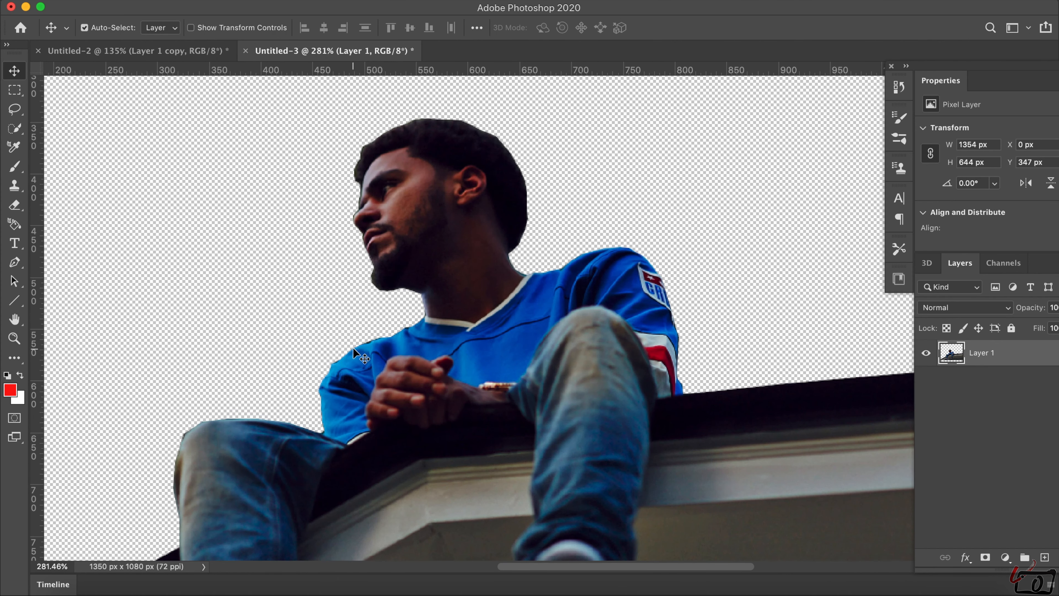
{"action": "scroll", "coordinate": [353, 348], "scroll_direction": "up", "scroll_amount": 3}
{"action": "scroll", "coordinate": [277, 349], "scroll_direction": "up", "scroll_amount": 5}
{"action": "scroll", "coordinate": [277, 351], "scroll_direction": "left", "scroll_amount": 5}
{"action": "scroll", "coordinate": [278, 351], "scroll_direction": "down", "scroll_amount": 2}
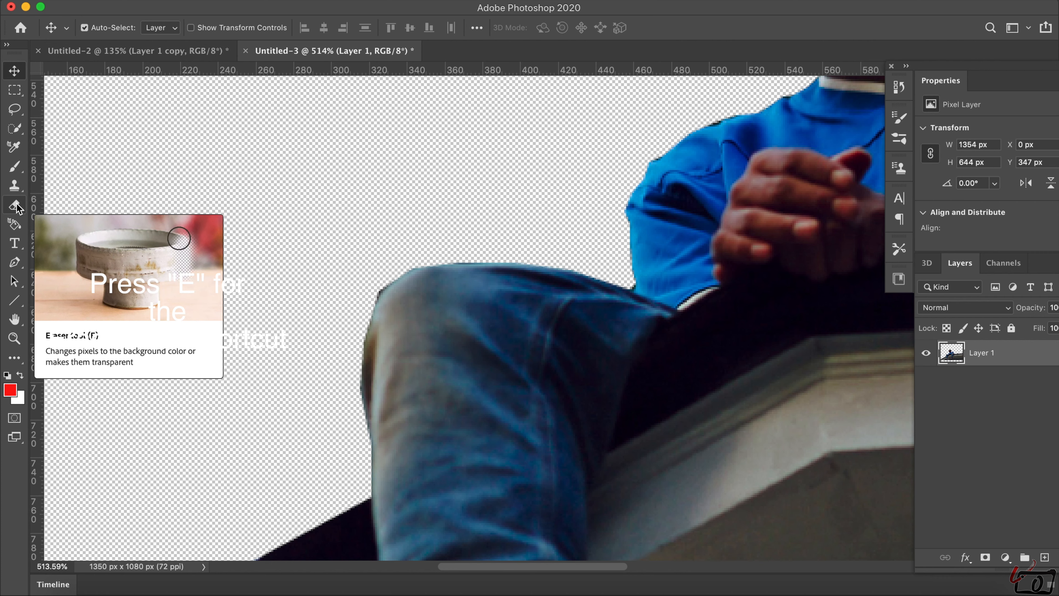
{"action": "key", "text": "e"}
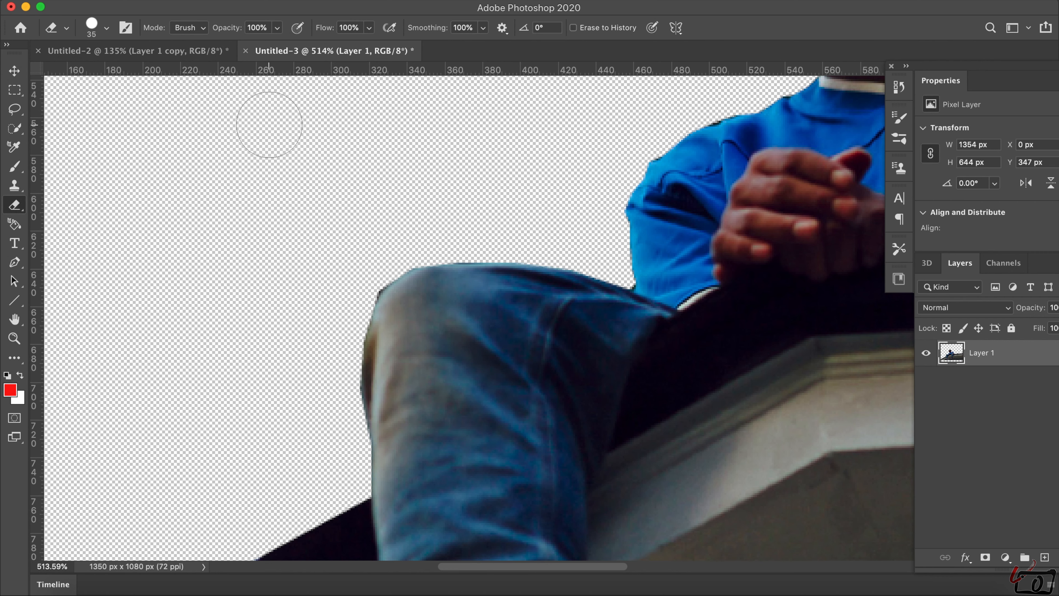
{"action": "key", "text": "bracketleft"}
{"action": "key", "text": "bracketleft"}
{"action": "key", "text": "bracketleft"}
{"action": "key", "text": "bracketleft"}
{"action": "key", "text": "bracketleft"}
{"action": "key", "text": "bracketleft"}
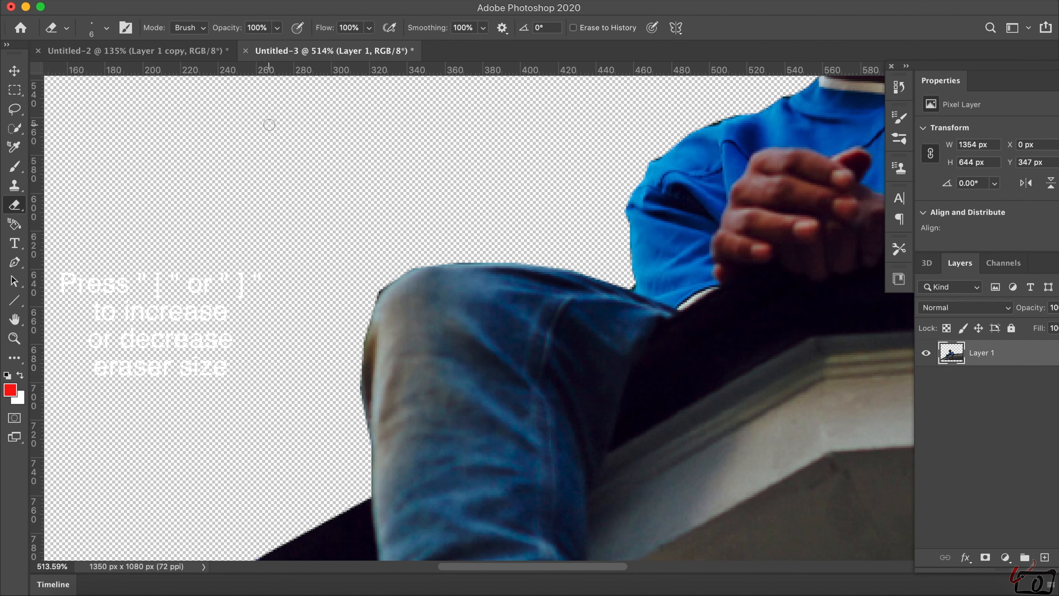
- Erase the leftover fringe along the edges of the bent knee and the jersey's shoulder
{"action": "scroll", "coordinate": [319, 266], "scroll_direction": "up", "scroll_amount": 5}
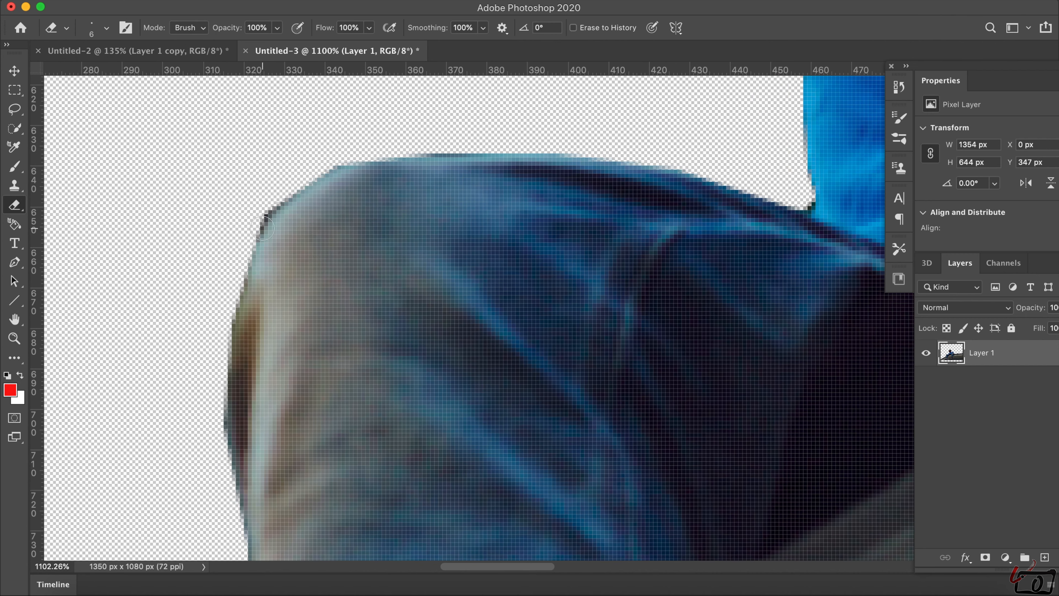
{"action": "mouse_move", "coordinate": [246, 228]}
{"action": "left_mouse_down"}
{"action": "mouse_move", "coordinate": [332, 158]}
{"action": "mouse_move", "coordinate": [602, 143]}
{"action": "left_mouse_up"}
{"action": "scroll", "coordinate": [602, 143], "scroll_direction": "up", "scroll_amount": 7}
{"action": "scroll", "coordinate": [602, 143], "scroll_direction": "right", "scroll_amount": 7}
{"action": "left_click_drag", "start_coordinate": [543, 202], "coordinate": [690, 121]}
{"action": "scroll", "coordinate": [658, 144], "scroll_direction": "right", "scroll_amount": 3}
{"action": "scroll", "coordinate": [546, 237], "scroll_direction": "down", "scroll_amount": 10}
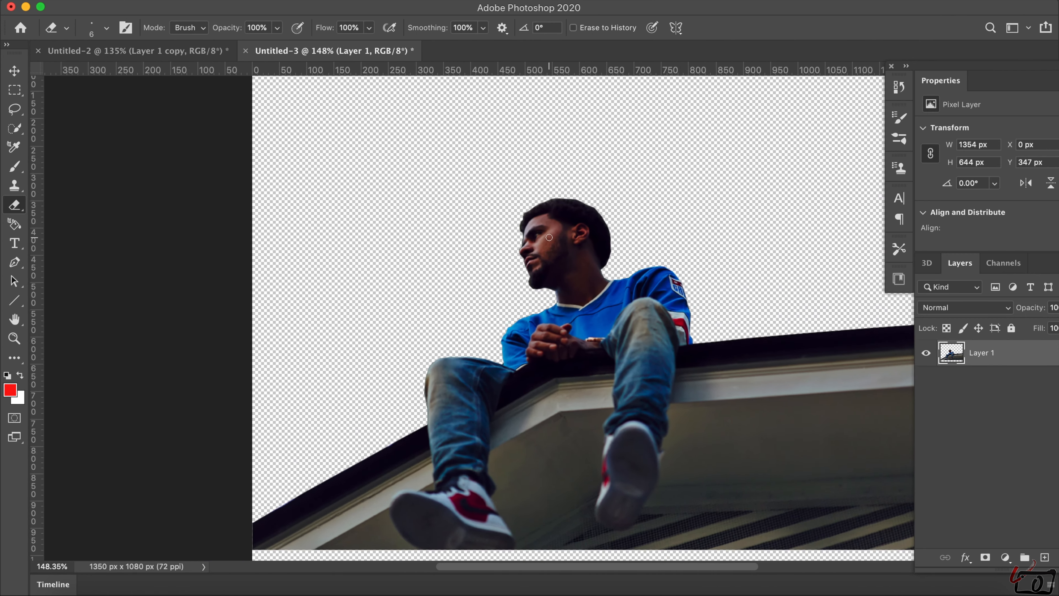
{"action": "scroll", "coordinate": [549, 237], "scroll_direction": "up", "scroll_amount": 3}
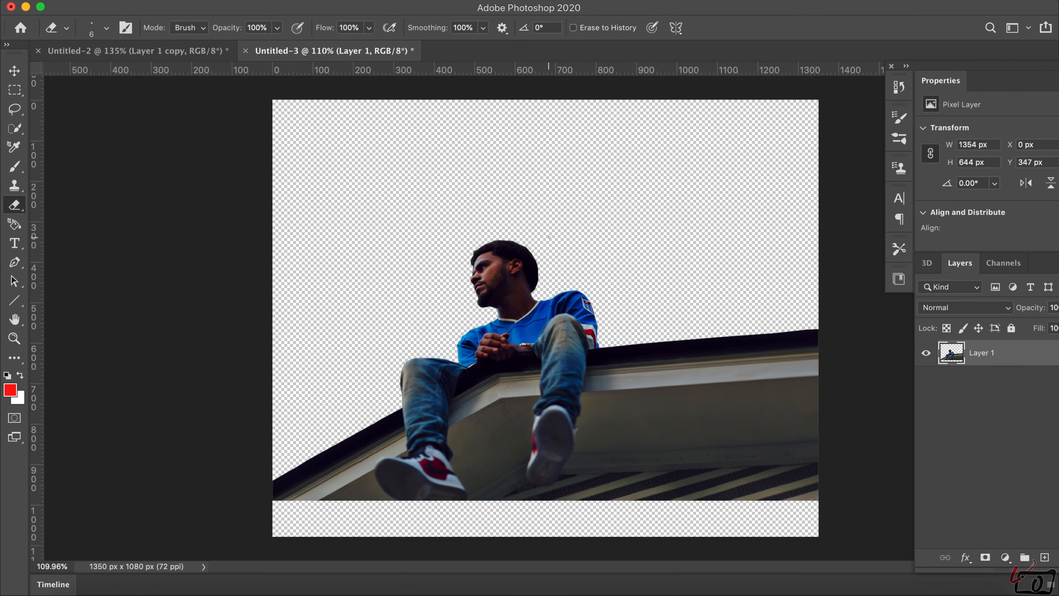
- Select the left part of the roof and the man's left-hand leg using Quick Selection in Add to Selection mode
{"action": "key", "text": "v"}
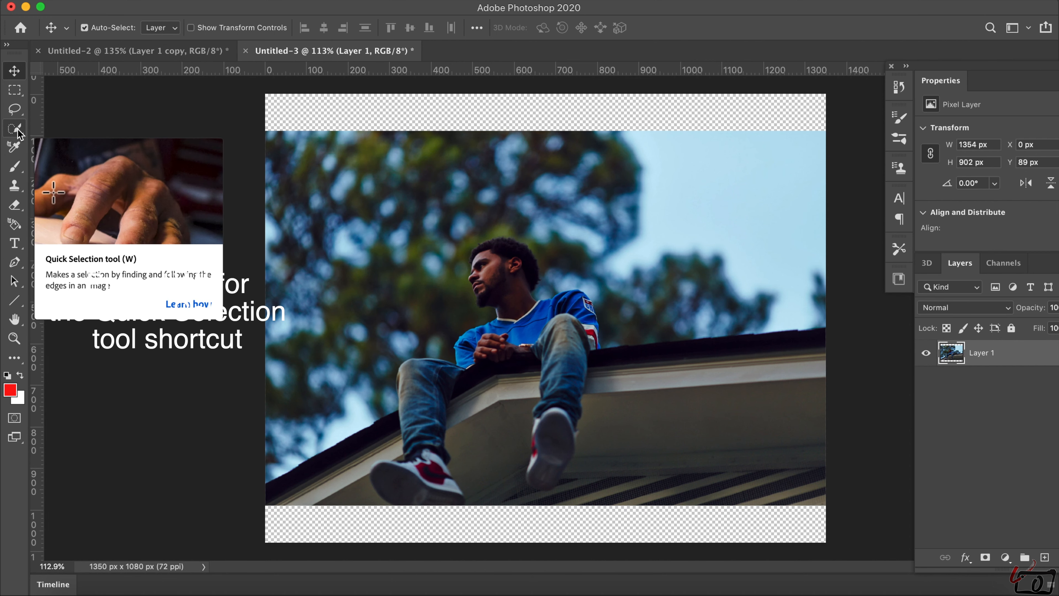
{"action": "key", "text": "w"}
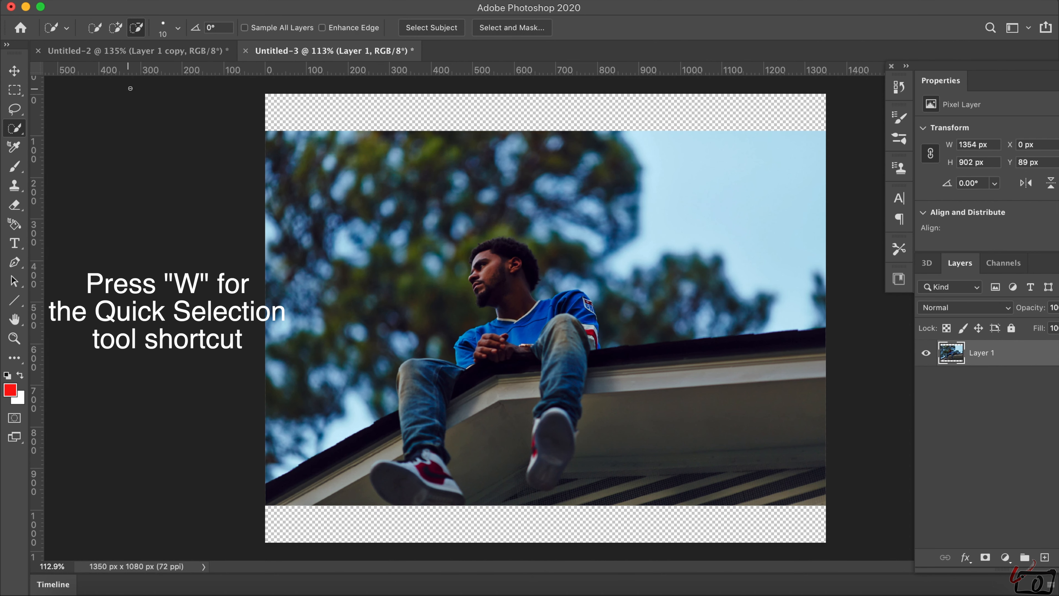
{"action": "left_click", "coordinate": [116, 29]}
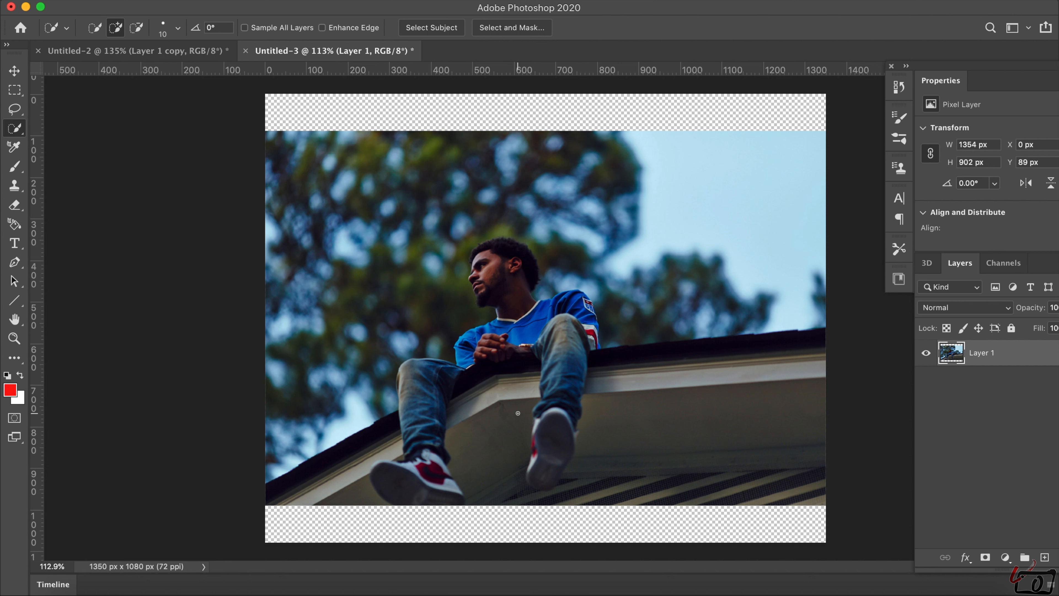
{"action": "mouse_move", "coordinate": [541, 455]}
{"action": "left_mouse_down"}
{"action": "mouse_move", "coordinate": [521, 446]}
{"action": "mouse_move", "coordinate": [459, 472]}
{"action": "mouse_move", "coordinate": [421, 466]}
{"action": "mouse_move", "coordinate": [297, 489]}
{"action": "left_mouse_up"}
{"action": "left_click", "coordinate": [428, 435]}
{"action": "left_click_drag", "start_coordinate": [428, 435], "coordinate": [421, 390]}
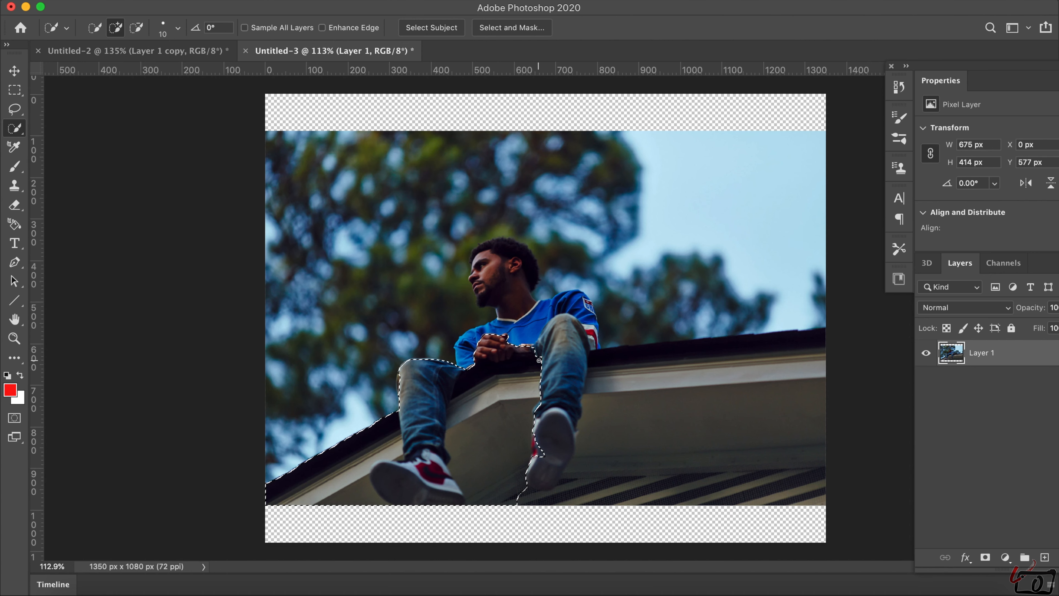
- Add the man's hands, jersey and head to the selection, including the beard and face profile
{"action": "key", "text": "super+plus"}
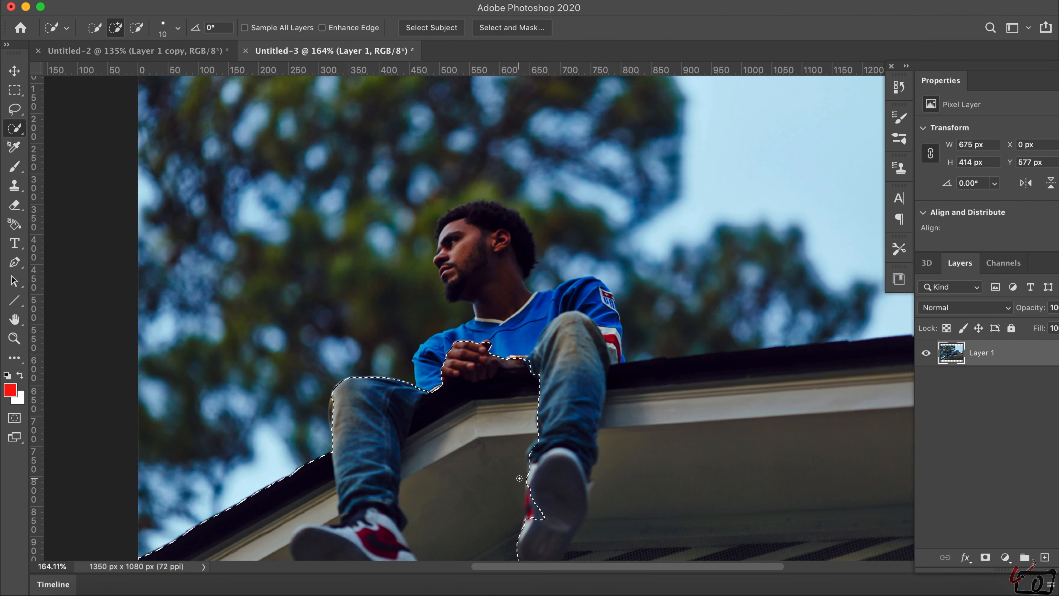
{"action": "mouse_move", "coordinate": [491, 370]}
{"action": "left_mouse_down"}
{"action": "mouse_move", "coordinate": [456, 344]}
{"action": "mouse_move", "coordinate": [502, 308]}
{"action": "mouse_move", "coordinate": [486, 232]}
{"action": "mouse_move", "coordinate": [458, 251]}
{"action": "mouse_move", "coordinate": [484, 235]}
{"action": "mouse_move", "coordinate": [480, 222]}
{"action": "mouse_move", "coordinate": [444, 221]}
{"action": "mouse_move", "coordinate": [447, 250]}
{"action": "left_mouse_up"}
{"action": "scroll", "coordinate": [446, 250], "scroll_direction": "up", "scroll_amount": 10}
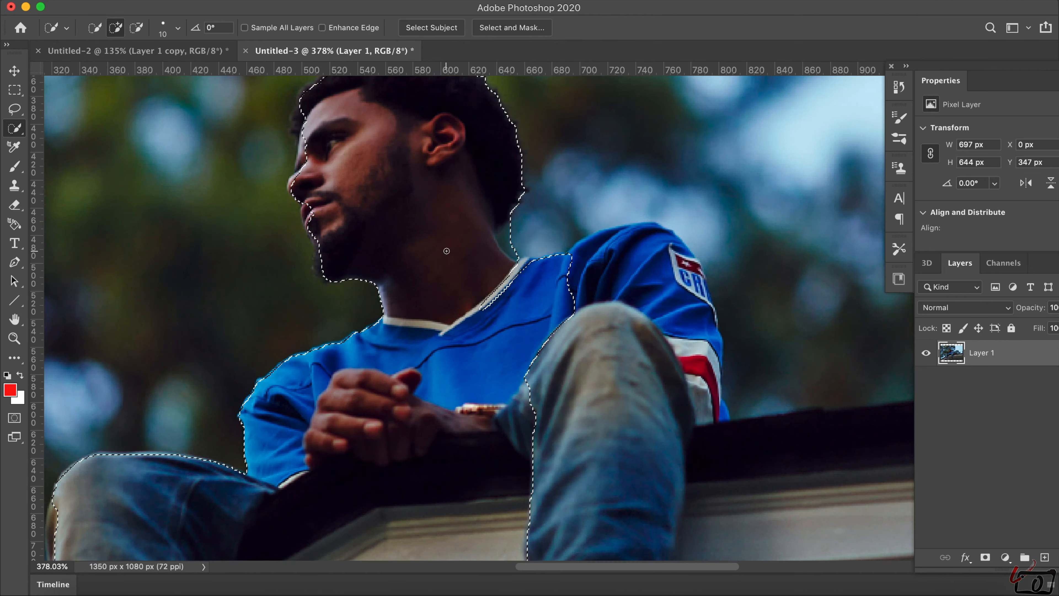
{"action": "scroll", "coordinate": [447, 251], "scroll_direction": "up", "scroll_amount": 2}
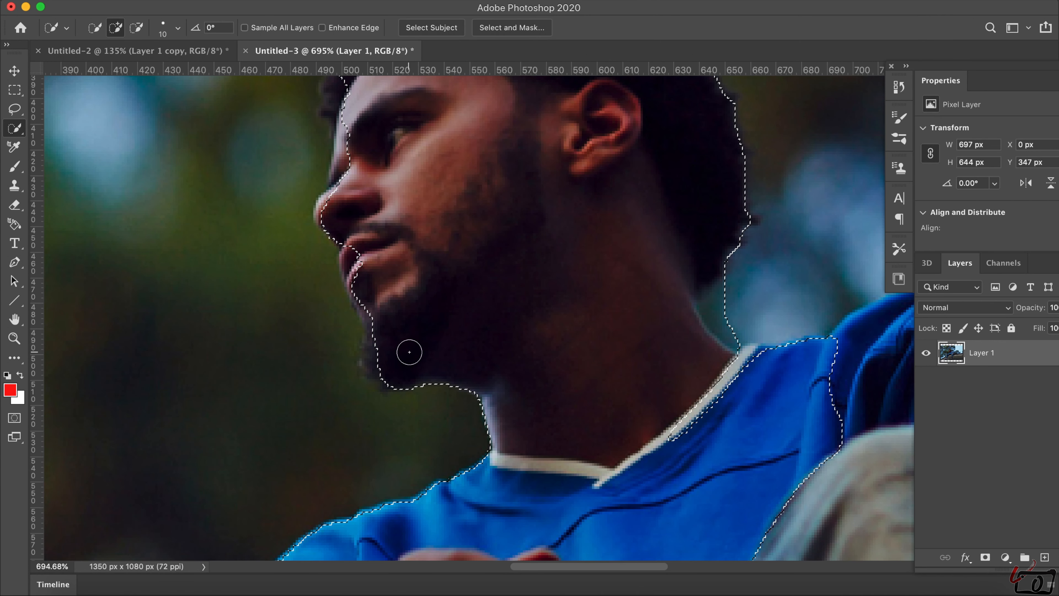
{"action": "mouse_move", "coordinate": [377, 365]}
{"action": "left_mouse_down"}
{"action": "mouse_move", "coordinate": [380, 309]}
{"action": "mouse_move", "coordinate": [354, 250]}
{"action": "mouse_move", "coordinate": [361, 289]}
{"action": "mouse_move", "coordinate": [387, 161]}
{"action": "left_mouse_up"}
- Extend the selection over the raised leg, the striped sleeve and the right part of the roof
{"action": "key", "text": "super+0"}
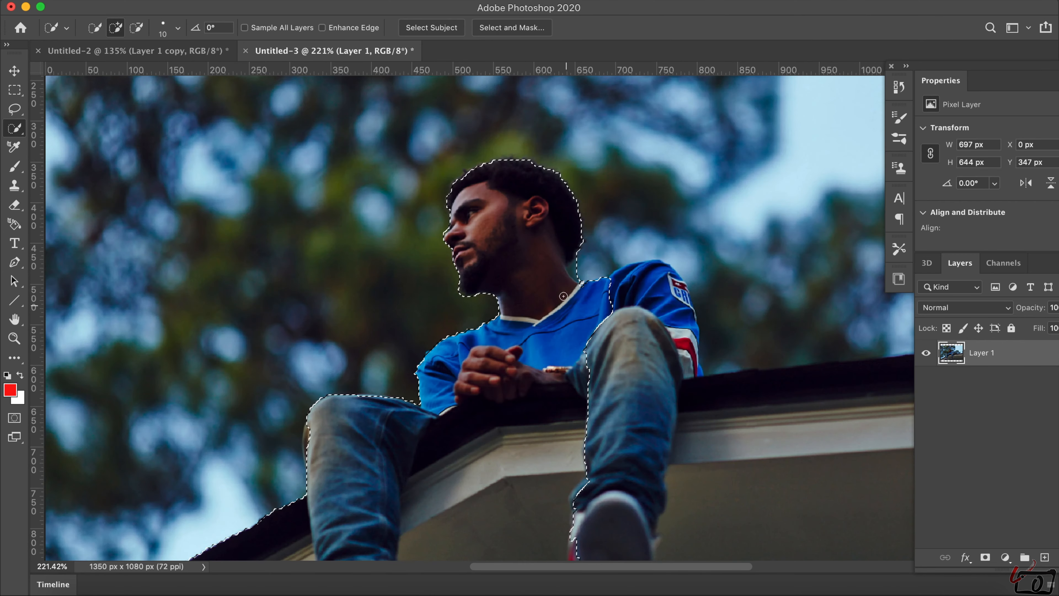
{"action": "scroll", "coordinate": [554, 300], "scroll_direction": "up", "scroll_amount": 10}
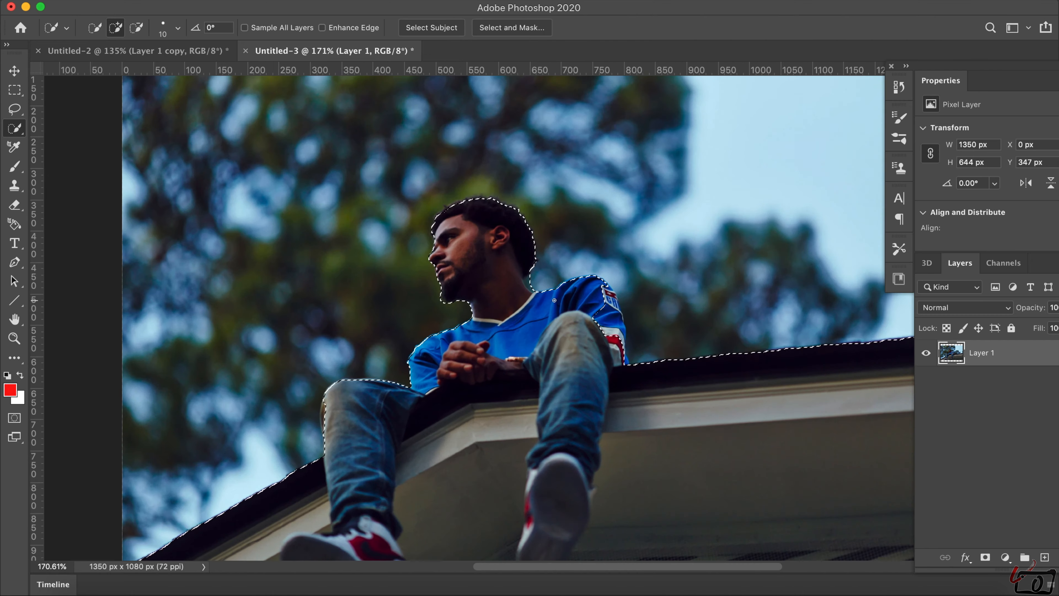
{"action": "scroll", "coordinate": [554, 300], "scroll_direction": "up", "scroll_amount": 4}
{"action": "key", "text": "super+d"}
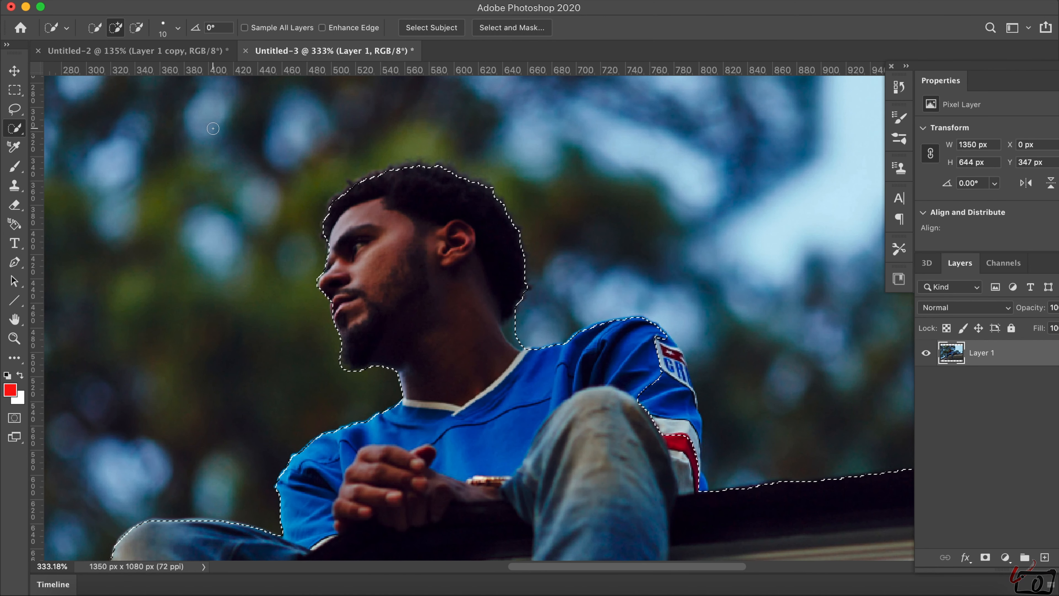
- Subtract the patch of background between the back of the neck and the shoulder from the selection
{"action": "left_click", "coordinate": [138, 28]}
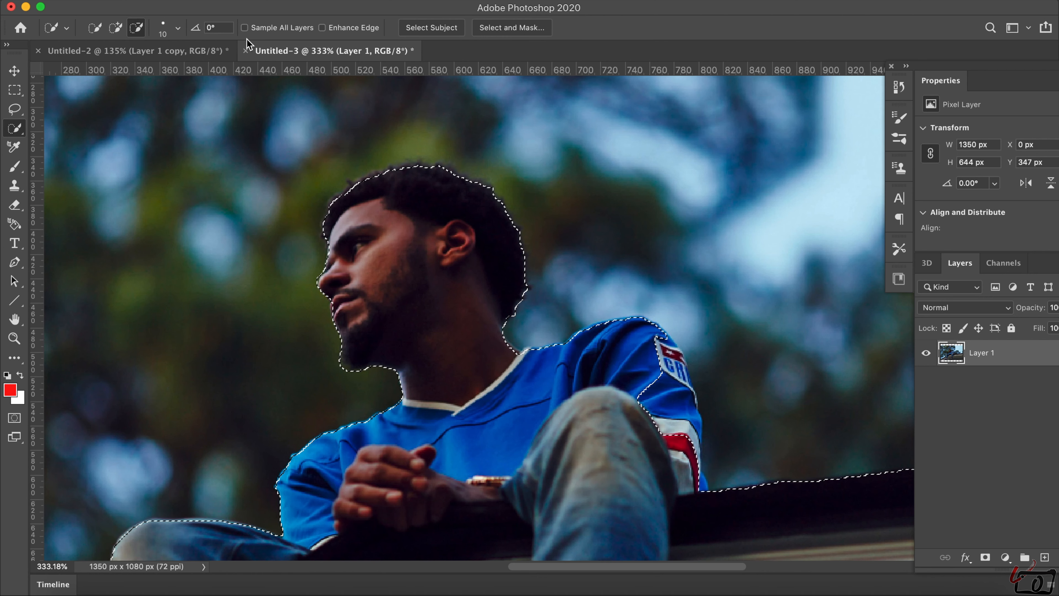
{"action": "left_click", "coordinate": [116, 27]}
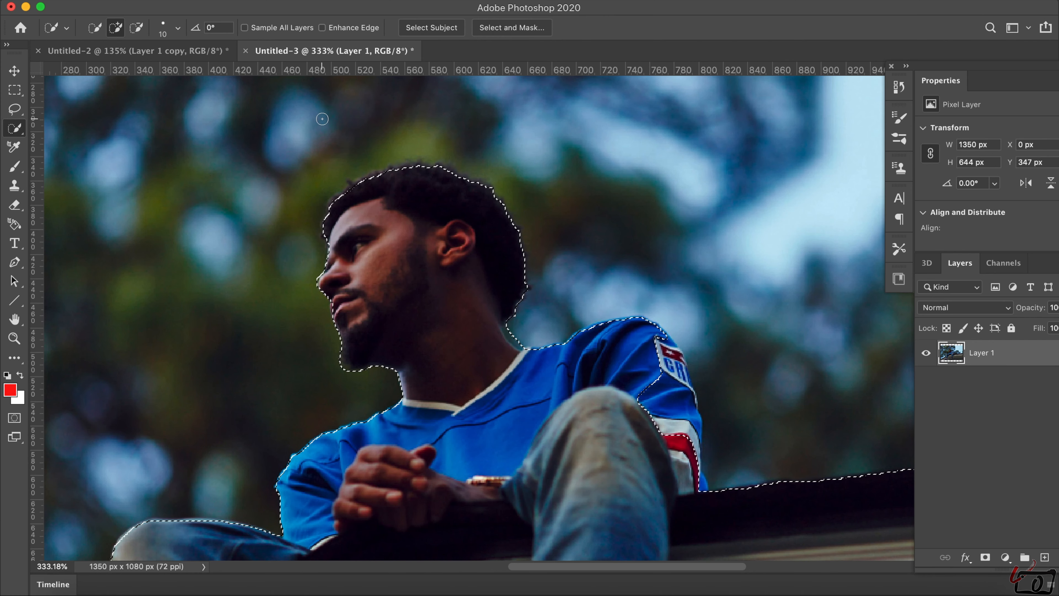
{"action": "left_click", "coordinate": [137, 28]}
{"action": "scroll", "coordinate": [519, 335], "scroll_direction": "down", "scroll_amount": 2}
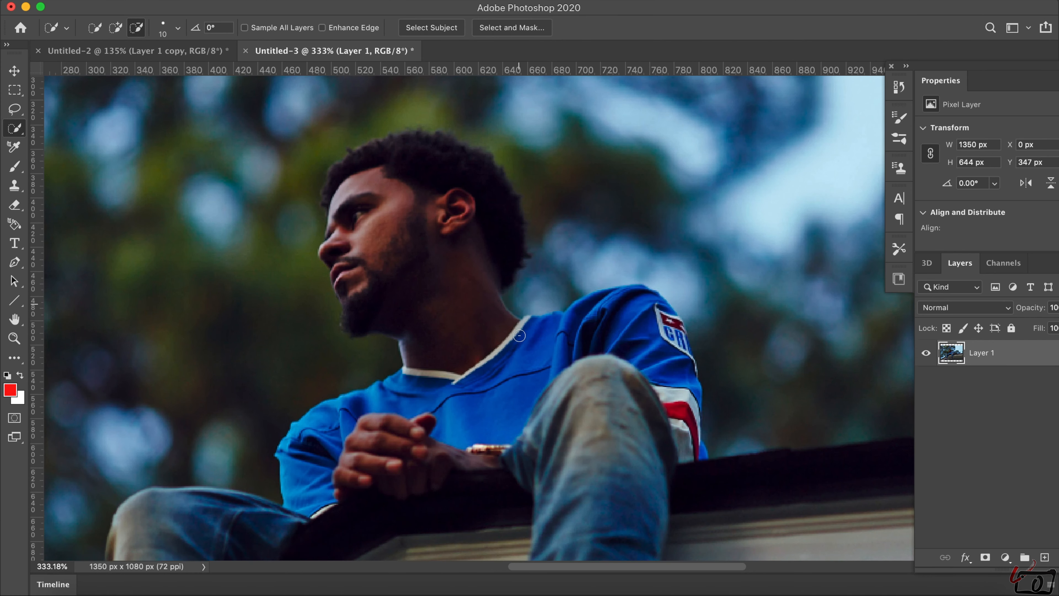
{"action": "scroll", "coordinate": [519, 335], "scroll_direction": "down", "scroll_amount": 2}
{"action": "scroll", "coordinate": [518, 334], "scroll_direction": "up", "scroll_amount": 4}
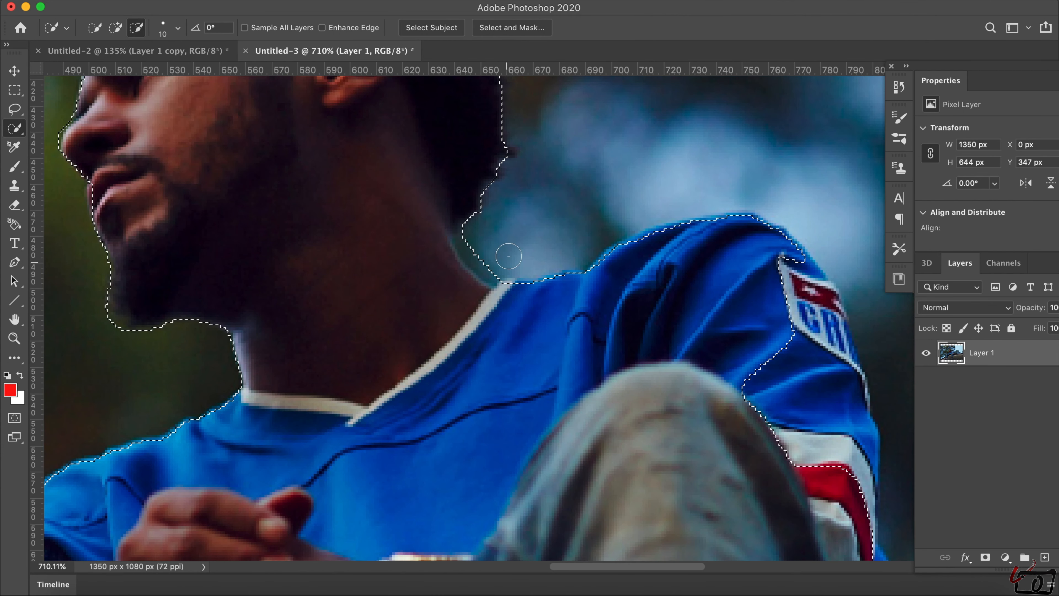
{"action": "left_click_drag", "start_coordinate": [500, 266], "coordinate": [475, 241]}
{"action": "scroll", "coordinate": [475, 242], "scroll_direction": "down", "scroll_amount": 4}
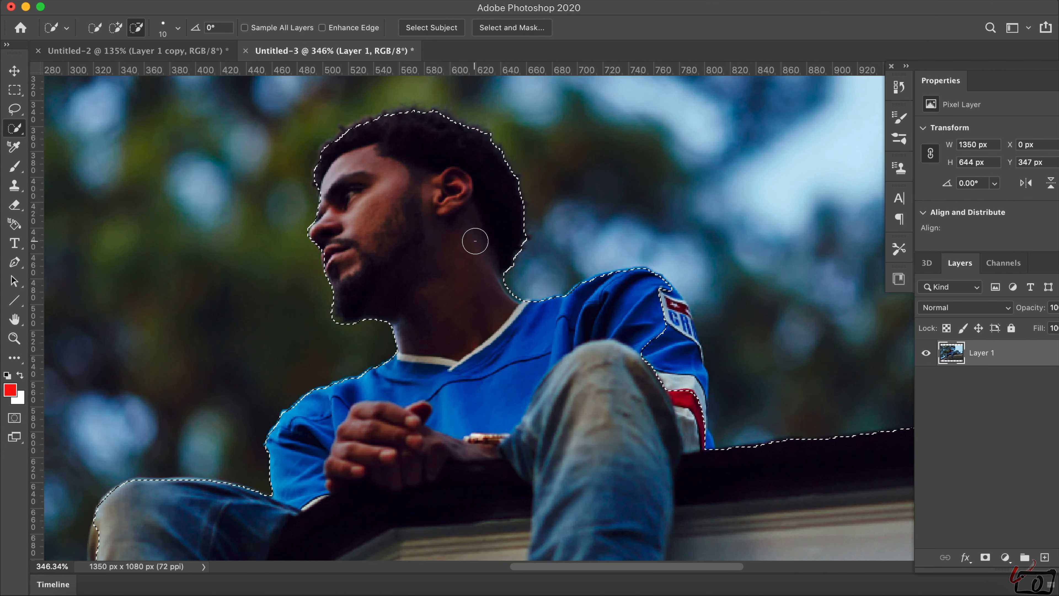
- Return to Add to Selection mode and include the missing part of the sleeve around the badge
{"action": "scroll", "coordinate": [476, 241], "scroll_direction": "down", "scroll_amount": 1}
{"action": "left_click", "coordinate": [116, 28]}
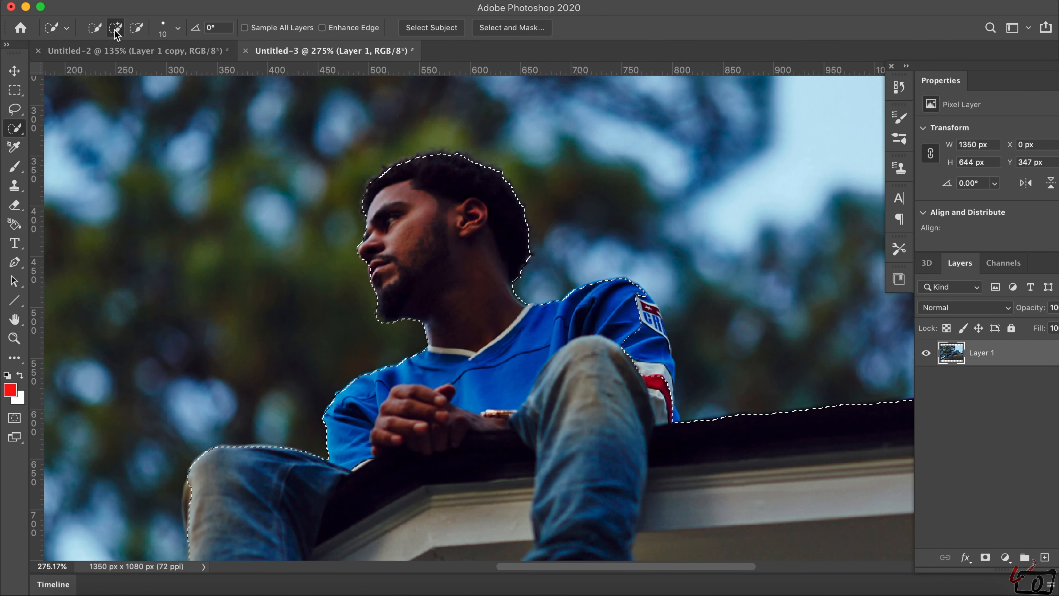
{"action": "scroll", "coordinate": [622, 336], "scroll_direction": "down", "scroll_amount": 4}
{"action": "scroll", "coordinate": [622, 337], "scroll_direction": "down", "scroll_amount": 2}
{"action": "scroll", "coordinate": [622, 336], "scroll_direction": "up", "scroll_amount": 2}
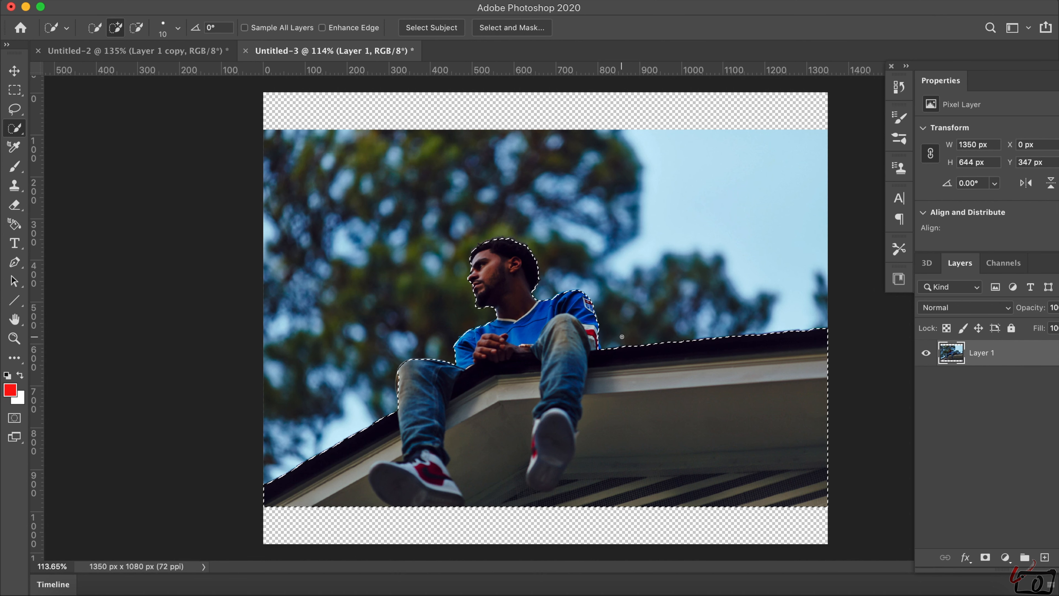
- Copy the selected man and roof onto a new layer and hide Layer 1
{"action": "key", "text": "super+c"}
{"action": "key", "text": "super+j"}
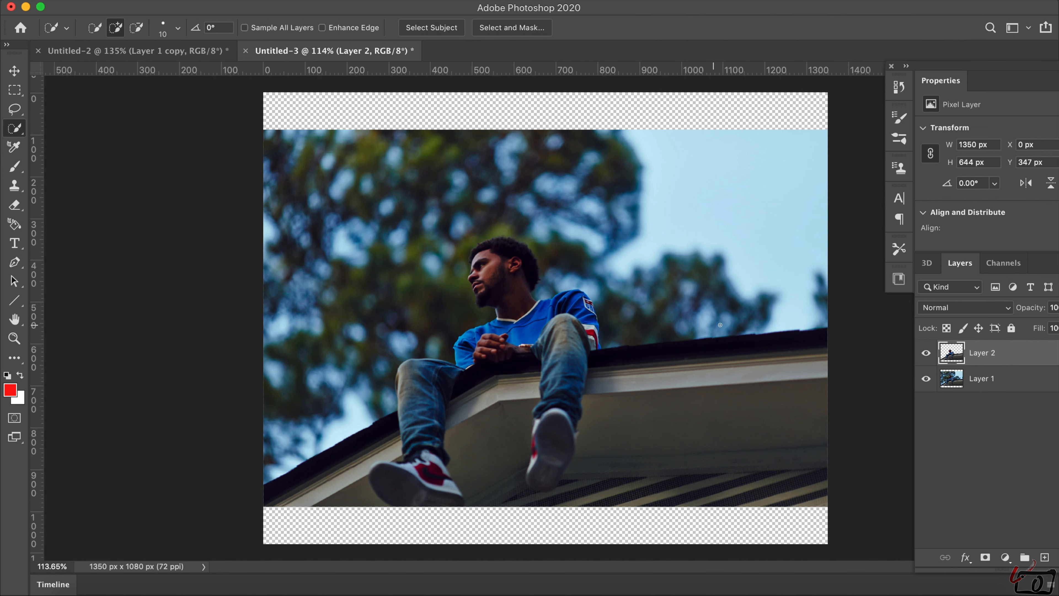
{"action": "left_click", "coordinate": [926, 380]}
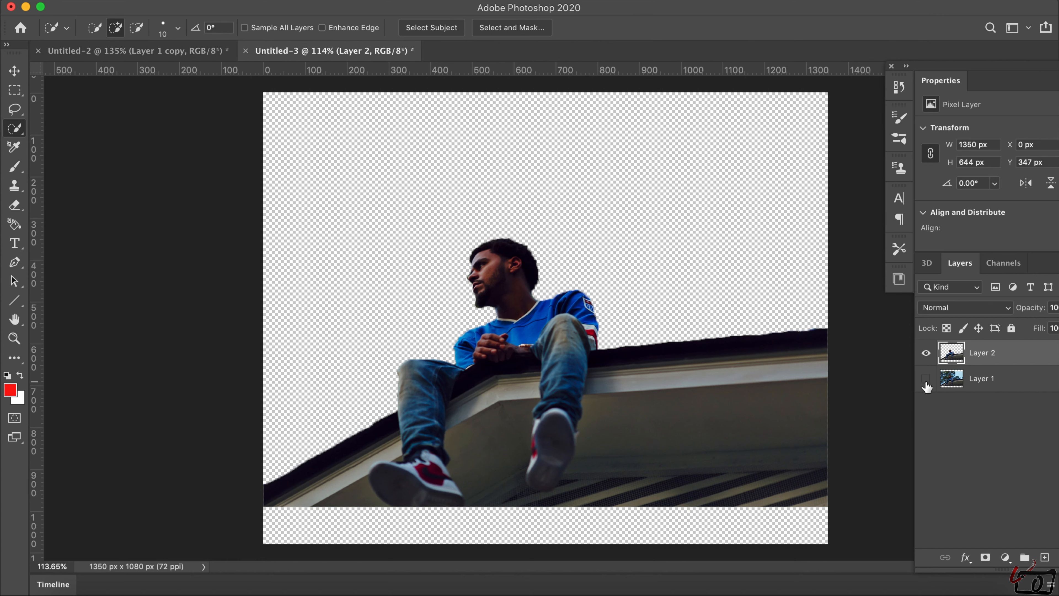